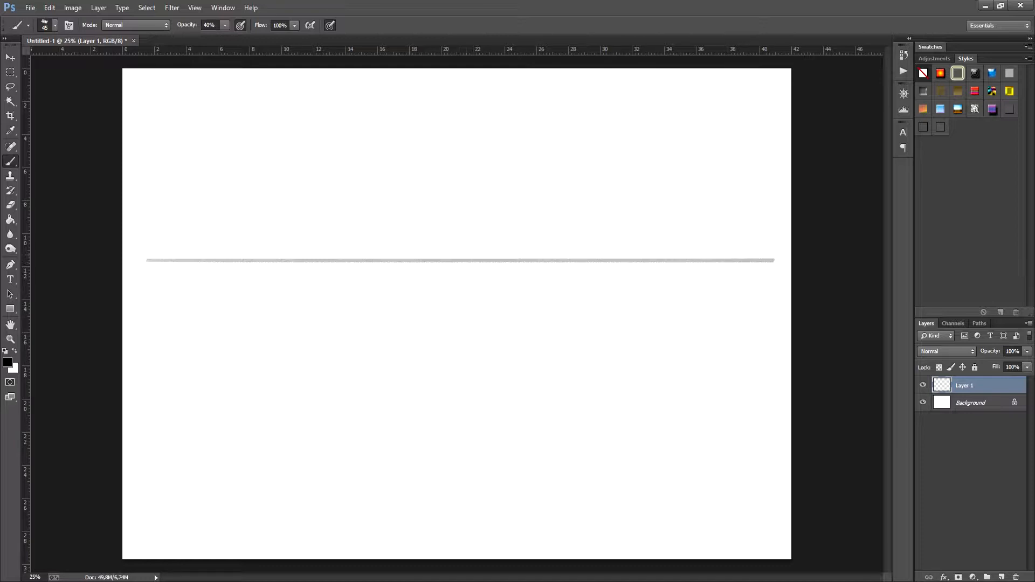
- Mark a vanishing point near the middle of the horizon line and label it with a circled P
left_click(468, 261)
left_click(468, 261)
left_click(467, 260)
left_click(467, 260)
left_click_drag(473, 255, 484, 254)
- Draw a fan of perspective guide lines radiating from vanishing point P below the horizon, out to both sides
left_click_drag(461, 268, 313, 455)
left_click_drag(464, 265, 426, 503)
left_click_drag(468, 264, 506, 536)
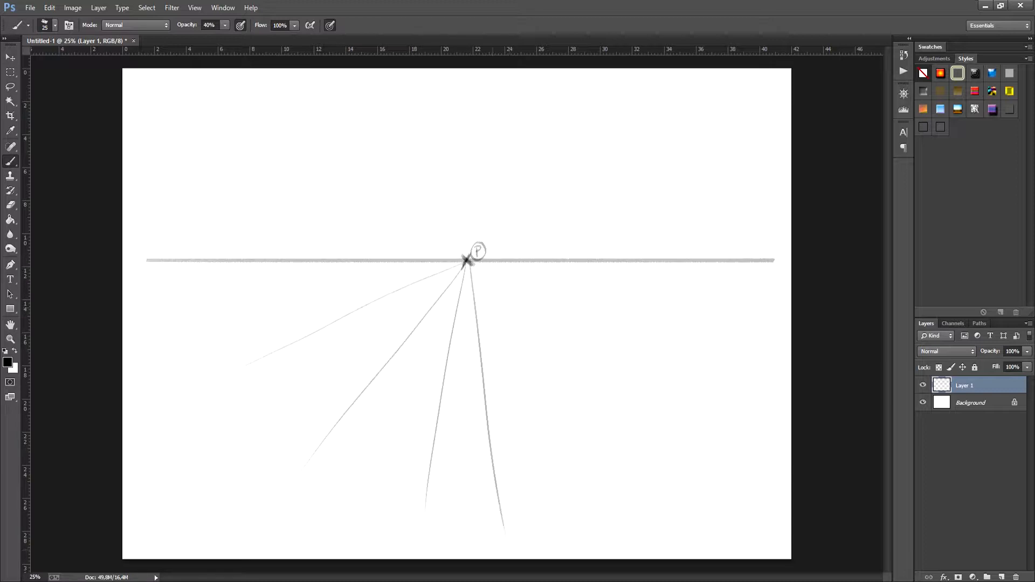
left_click_drag(471, 264, 572, 496)
left_click_drag(473, 265, 657, 481)
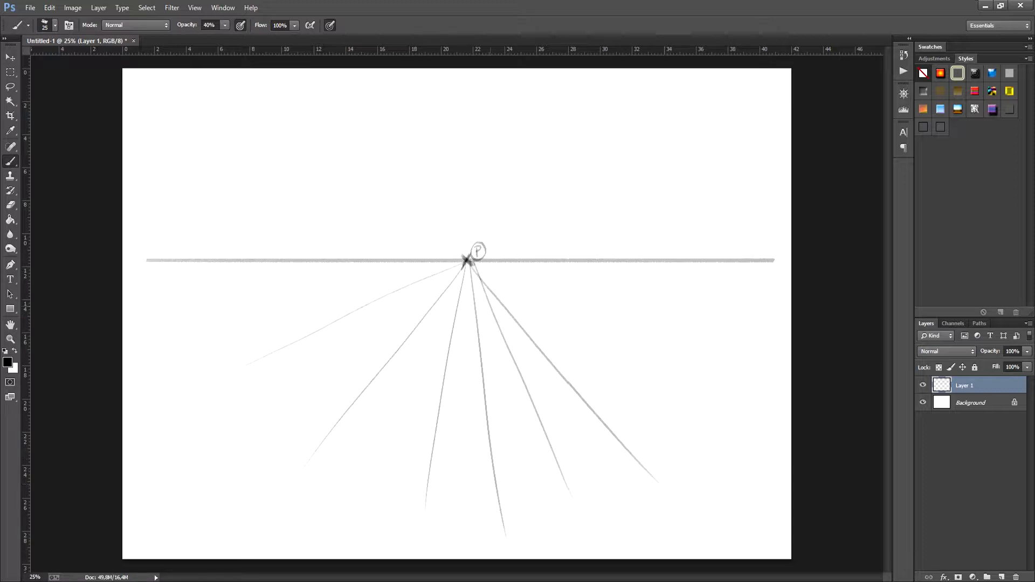
left_click_drag(475, 264, 690, 414)
left_click_drag(475, 265, 717, 365)
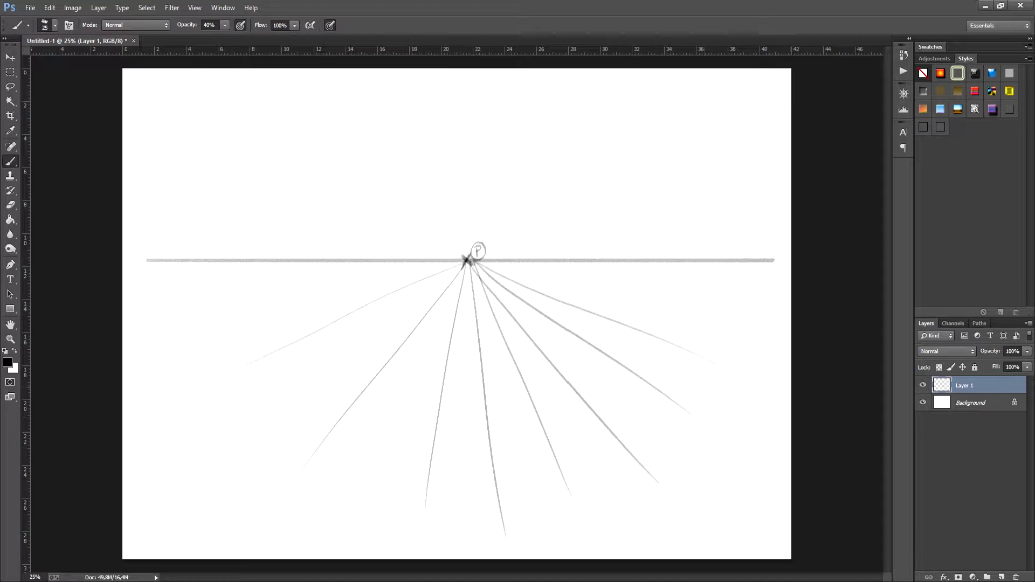
left_click_drag(469, 263, 749, 330)
left_click_drag(467, 262, 151, 327)
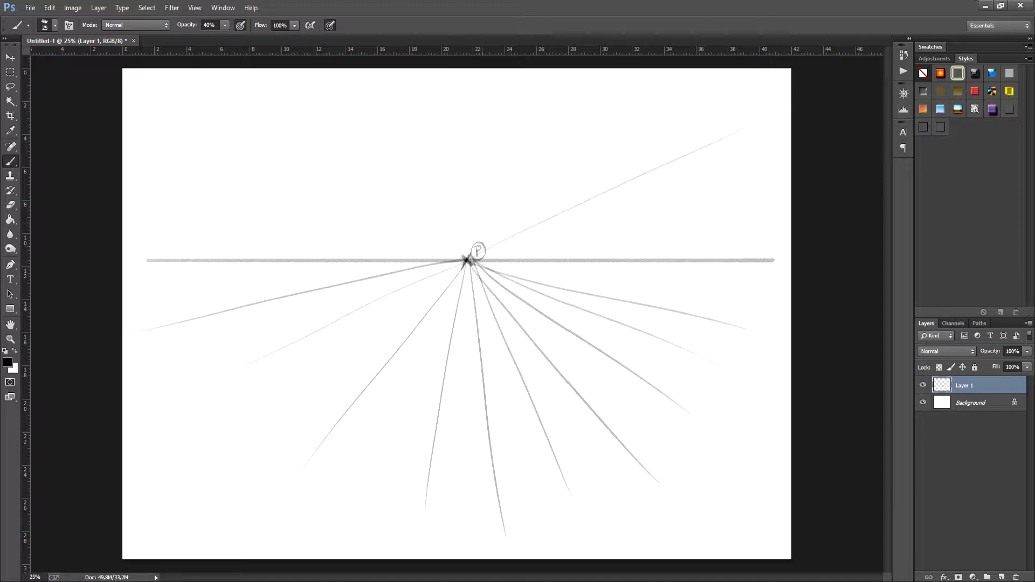
- Add guide lines from P above the horizon and faint horizontal guides across the ground area
left_click_drag(474, 248, 598, 99)
left_click_drag(462, 257, 189, 119)
left_click_drag(418, 200, 307, 101)
left_click_drag(268, 373, 693, 373)
left_click_drag(242, 477, 660, 477)
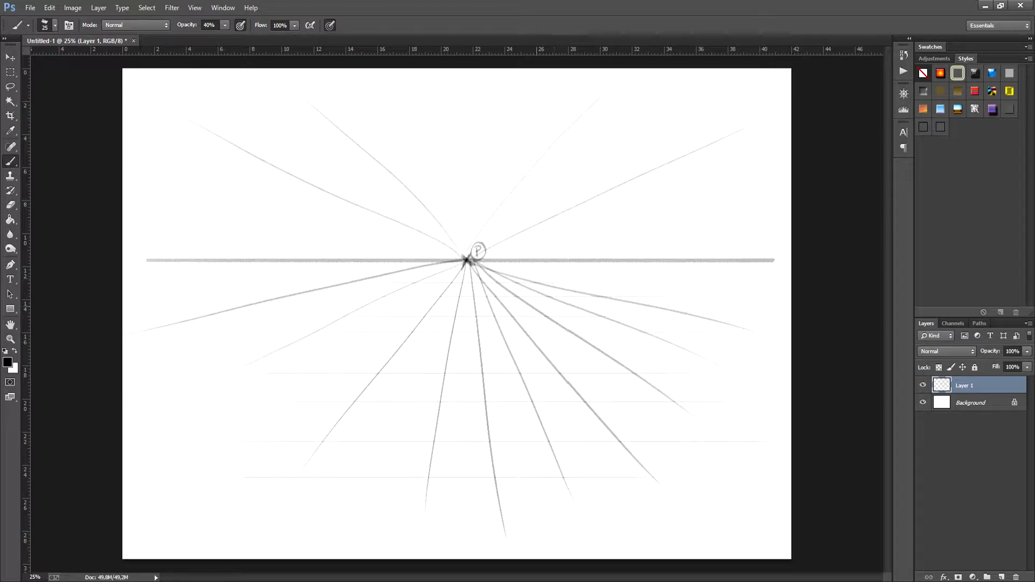
- Sketch a tall box crossing the horizon to the right of P, with its side face converging on P
mouse_move(548, 218)
left_mouse_down()
mouse_move(548, 319)
mouse_move(566, 329)
left_mouse_up()
mouse_move(548, 218)
left_mouse_down()
mouse_move(585, 203)
mouse_move(571, 324)
left_mouse_up()
left_click_drag(568, 202, 569, 331)
mouse_move(573, 220)
left_mouse_down()
mouse_move(573, 333)
mouse_move(604, 331)
left_mouse_up()
mouse_move(569, 210)
left_mouse_down()
mouse_move(602, 212)
mouse_move(605, 282)
left_mouse_up()
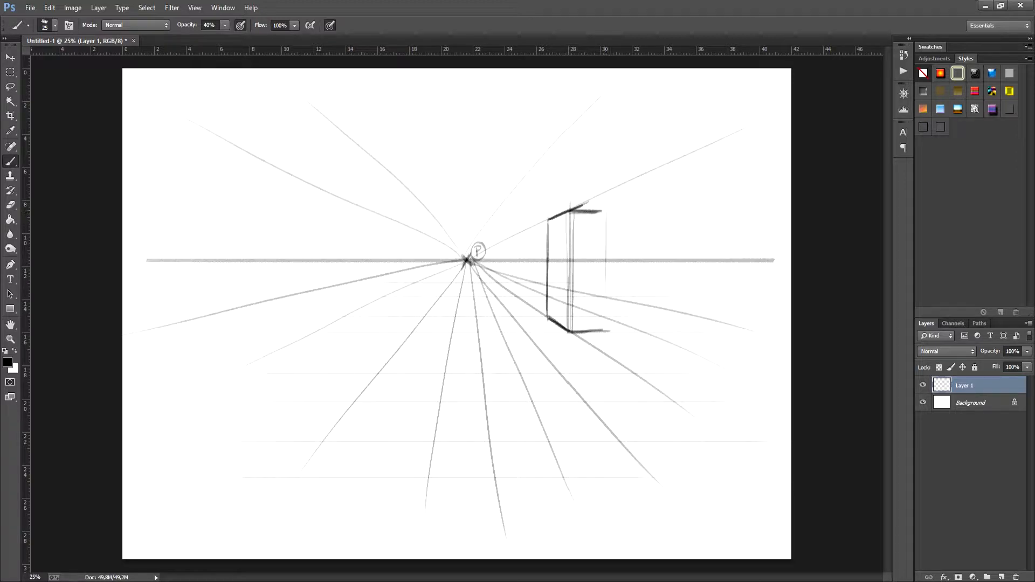
left_click_drag(607, 215, 607, 330)
- Draw the rectangular front face of a box on the ground, below the horizon and left of P
left_click_drag(377, 316, 378, 370)
left_click_drag(442, 317, 441, 377)
left_click_drag(379, 316, 439, 318)
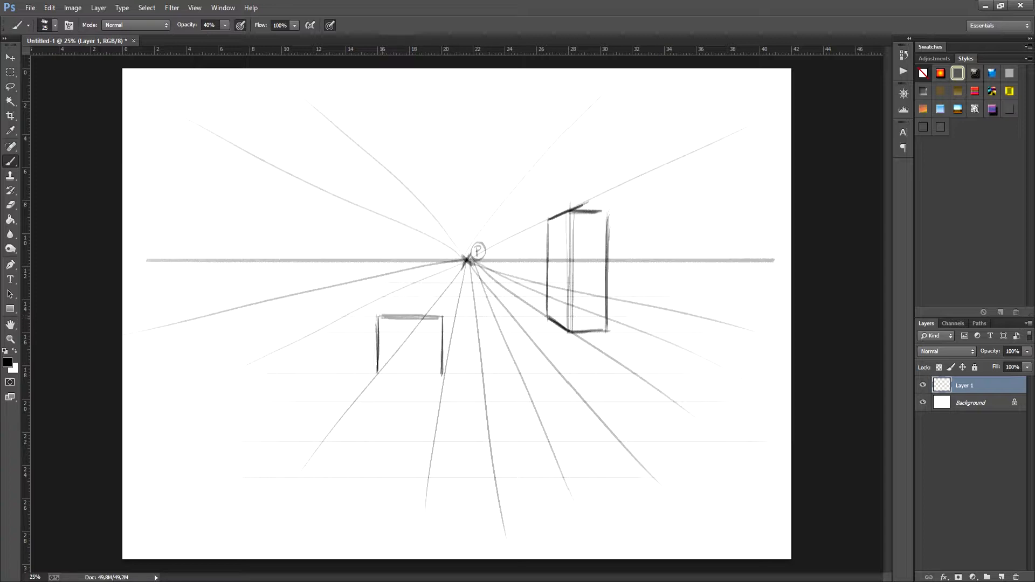
left_click_drag(379, 372, 443, 375)
left_click_drag(383, 377, 445, 376)
- Give that box depth with edges receding to P, a rear top edge and a right side face
left_click_drag(443, 318, 463, 268)
left_click_drag(380, 317, 464, 260)
left_click_drag(416, 292, 449, 293)
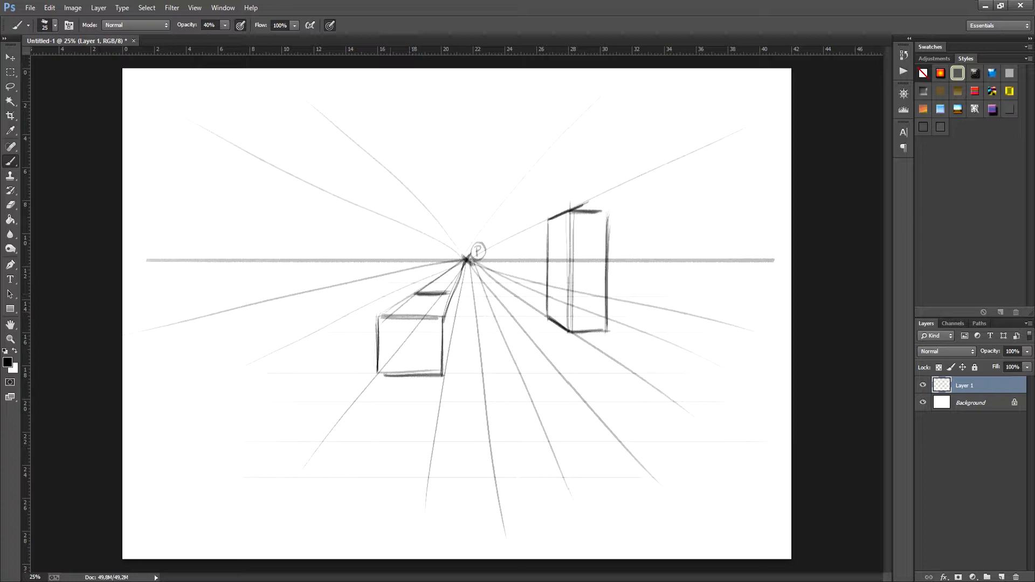
mouse_move(385, 317)
left_mouse_down()
mouse_move(420, 292)
mouse_move(413, 297)
mouse_move(443, 318)
left_mouse_up()
left_click_drag(451, 292, 441, 377)
left_click_drag(453, 332, 443, 376)
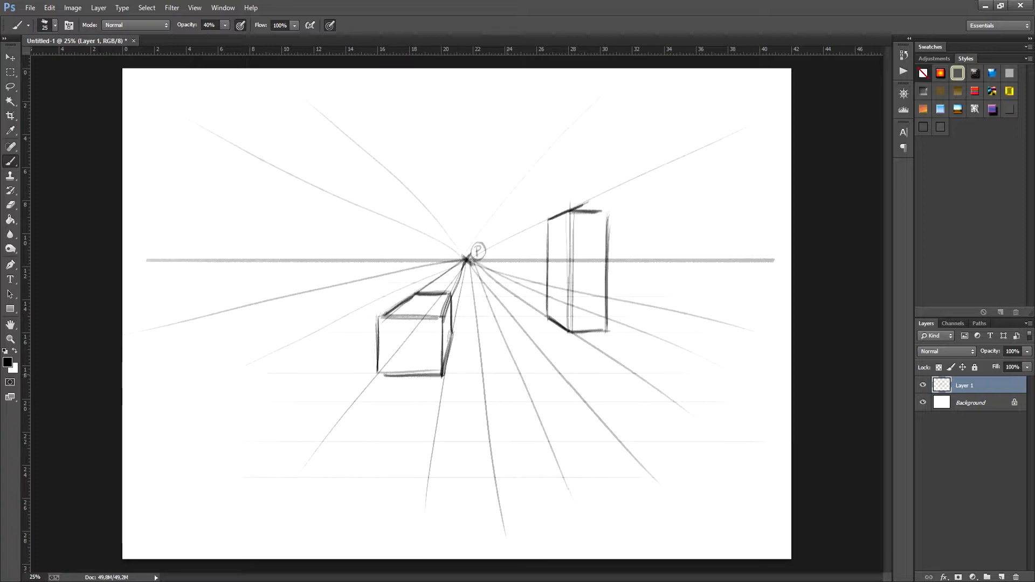
- Sketch a smaller box on the ground just right of P, with its top and side edges converging on P
left_click_drag(486, 362, 486, 397)
left_click_drag(485, 349, 487, 398)
left_click_drag(526, 357, 531, 402)
left_click_drag(487, 350, 528, 350)
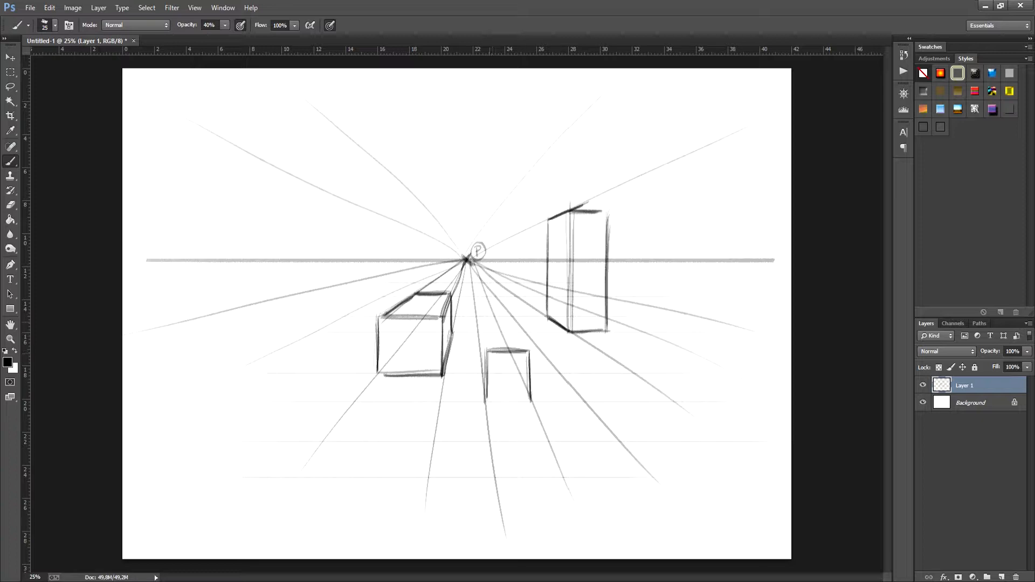
mouse_move(469, 269)
left_mouse_down()
mouse_move(489, 349)
mouse_move(519, 341)
mouse_move(527, 353)
left_mouse_up()
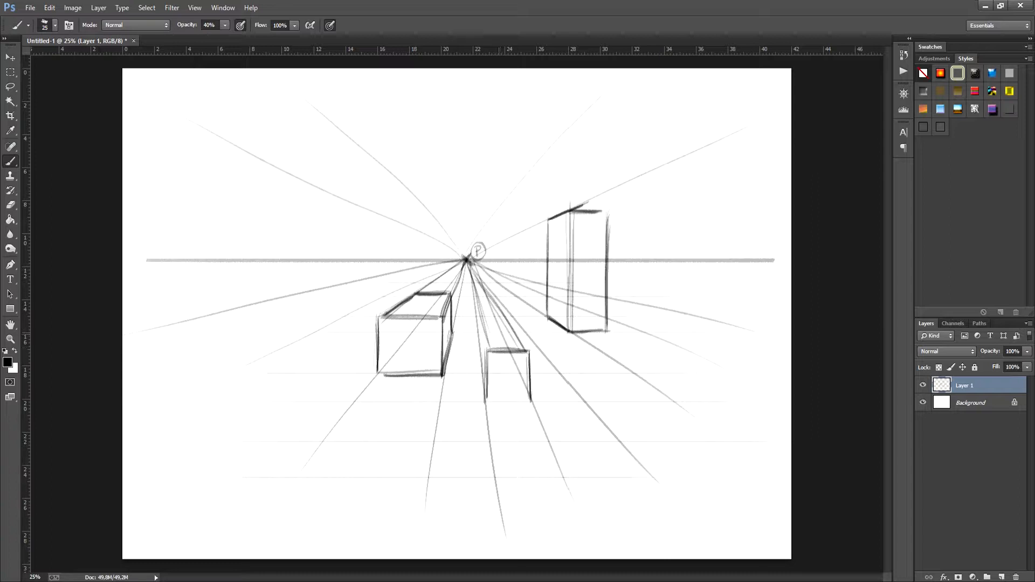
mouse_move(487, 325)
left_mouse_down()
mouse_move(514, 326)
mouse_move(481, 350)
mouse_move(483, 393)
mouse_move(531, 401)
left_mouse_up()
left_click_drag(485, 402, 529, 403)
mouse_move(512, 323)
left_mouse_down()
mouse_move(530, 353)
mouse_move(530, 397)
left_mouse_up()
left_click_drag(531, 357, 531, 396)
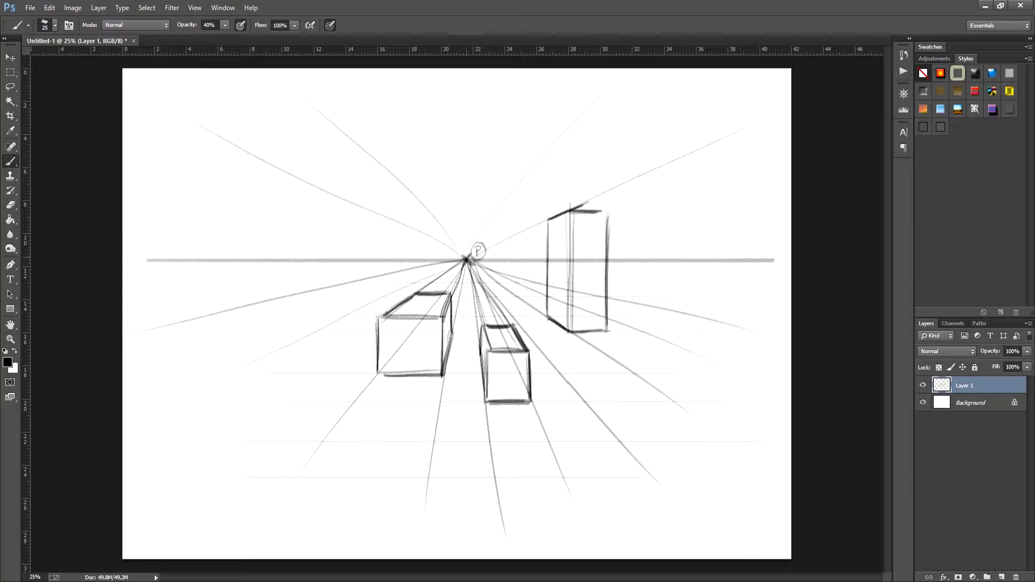
- Darken P and draw the right side face of a turned box at the lower left, receding to P
left_click_drag(463, 252, 463, 266)
left_click_drag(322, 377, 322, 442)
left_click_drag(323, 379, 322, 436)
left_click_drag(322, 378, 321, 435)
left_click_drag(323, 376, 448, 271)
left_click_drag(354, 348, 440, 278)
left_click_drag(353, 348, 352, 401)
left_click_drag(323, 440, 348, 408)
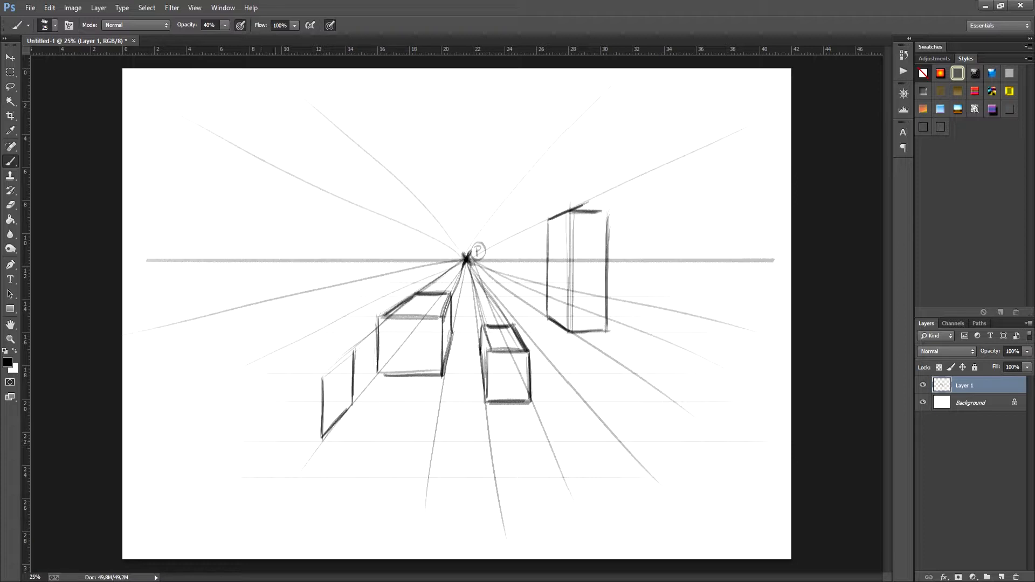
- Complete the turned box with left face and top edges converging towards a second point beyond the canvas's left edge
mouse_move(321, 441)
left_mouse_down()
mouse_move(271, 441)
mouse_move(279, 412)
mouse_move(208, 354)
left_mouse_up()
mouse_move(266, 404)
left_mouse_down()
mouse_move(149, 310)
mouse_move(293, 411)
left_mouse_up()
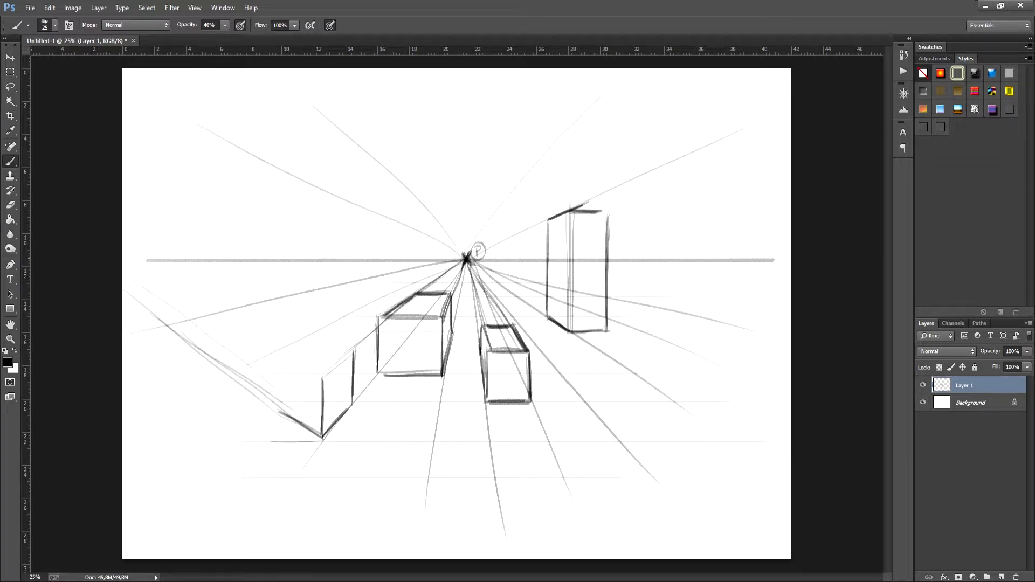
mouse_move(130, 291)
left_mouse_down()
mouse_move(318, 373)
mouse_move(274, 409)
left_mouse_up()
left_click_drag(272, 354, 274, 410)
left_click_drag(276, 354, 414, 293)
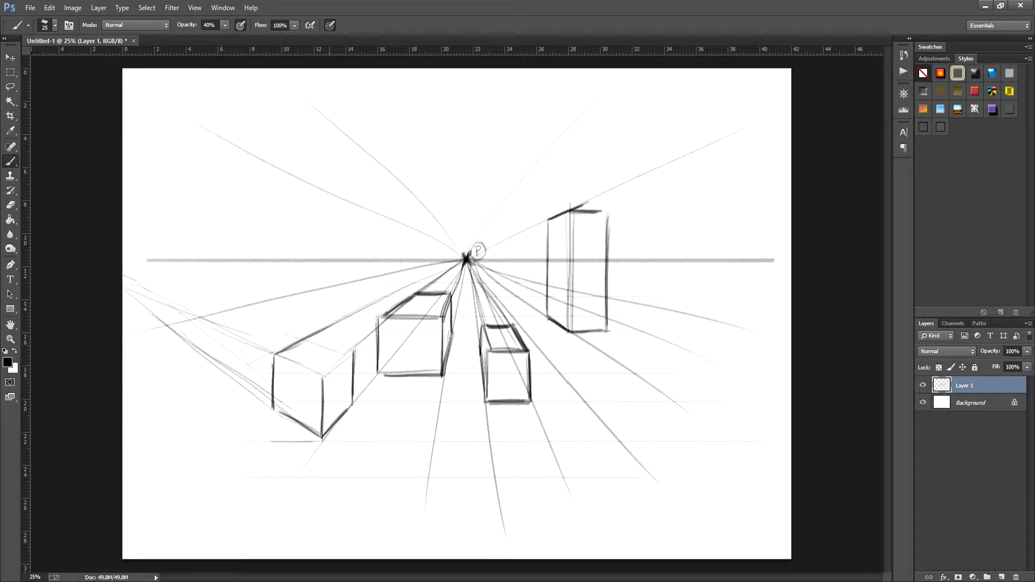
left_click_drag(286, 335, 364, 361)
- Sketch a small rectangular thumbnail in the canvas's upper left containing a horizon line with two vanishing points
mouse_move(178, 176)
left_mouse_down()
mouse_move(175, 221)
mouse_move(246, 207)
mouse_move(247, 225)
left_mouse_up()
left_click_drag(174, 221, 246, 222)
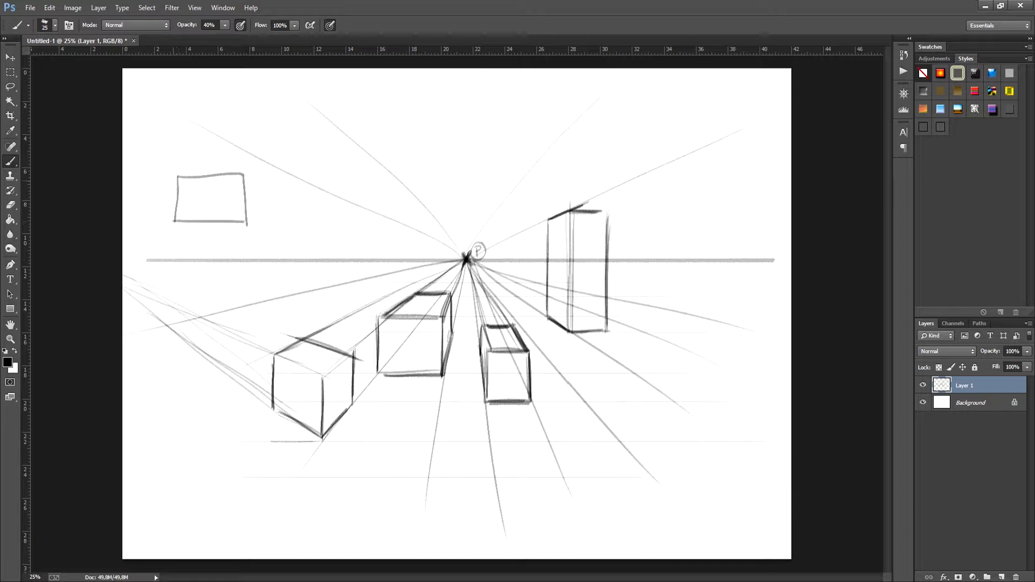
mouse_move(175, 174)
left_mouse_down()
mouse_move(174, 222)
mouse_move(244, 198)
mouse_move(229, 193)
left_mouse_up()
- Hide Layer 1 and draw a straight horizontal horizon line across the canvas on a new layer
left_click(923, 385)
left_click(1001, 576)
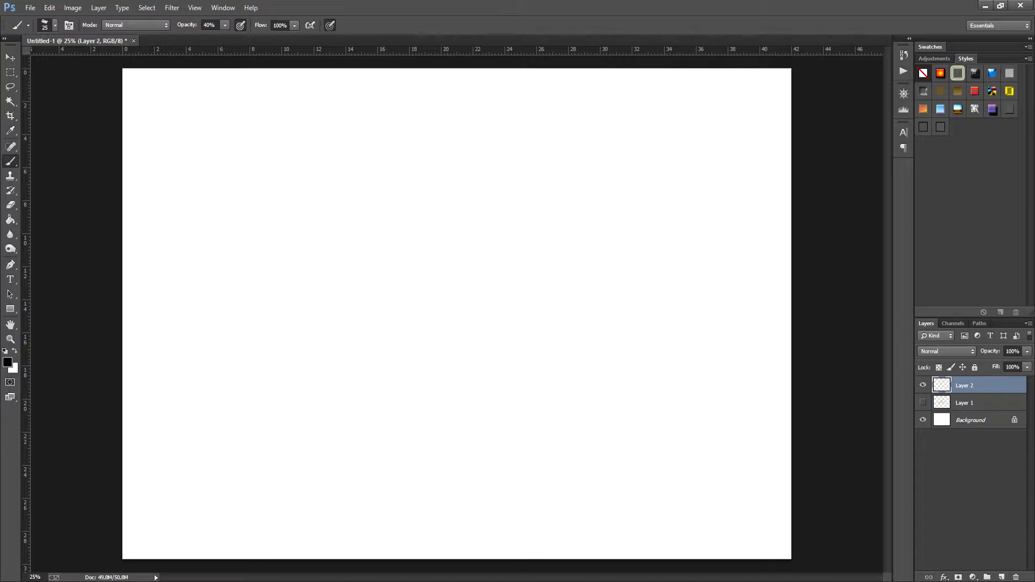
left_click_drag(131, 293, 783, 293)
- Mark two vanishing points near the ends of the horizon and label them P1 and P2
mouse_move(199, 290)
left_mouse_down()
mouse_move(211, 297)
mouse_move(208, 286)
left_mouse_up()
mouse_move(689, 288)
left_mouse_down()
mouse_move(699, 296)
mouse_move(708, 280)
mouse_move(722, 287)
left_mouse_up()
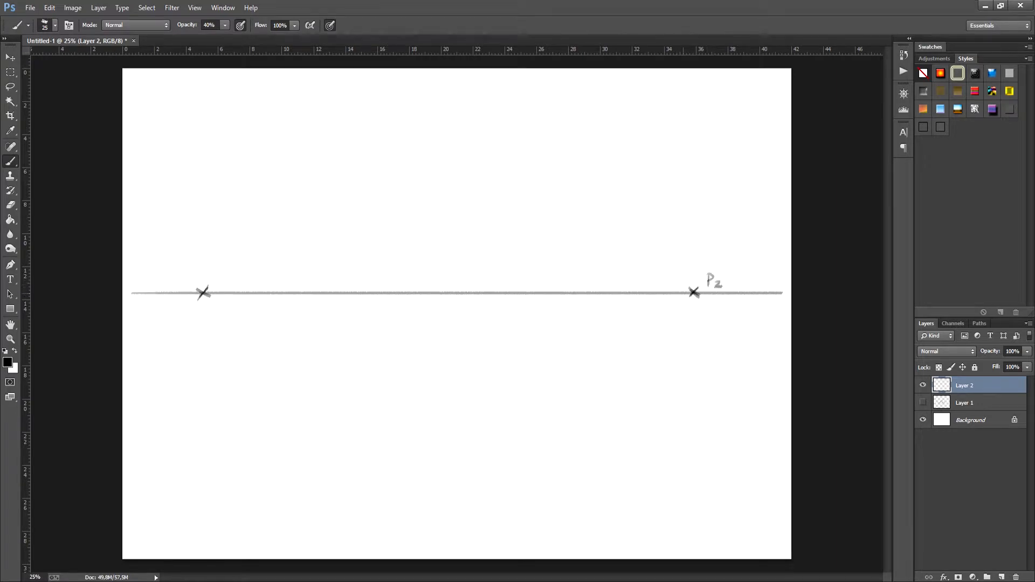
left_click_drag(216, 276, 217, 284)
- Block in a box's two side faces below the horizon from a vertical front corner, with guides to P1 and P2
left_click_drag(343, 360, 341, 431)
left_click_drag(353, 399, 669, 303)
left_click_drag(345, 419, 688, 294)
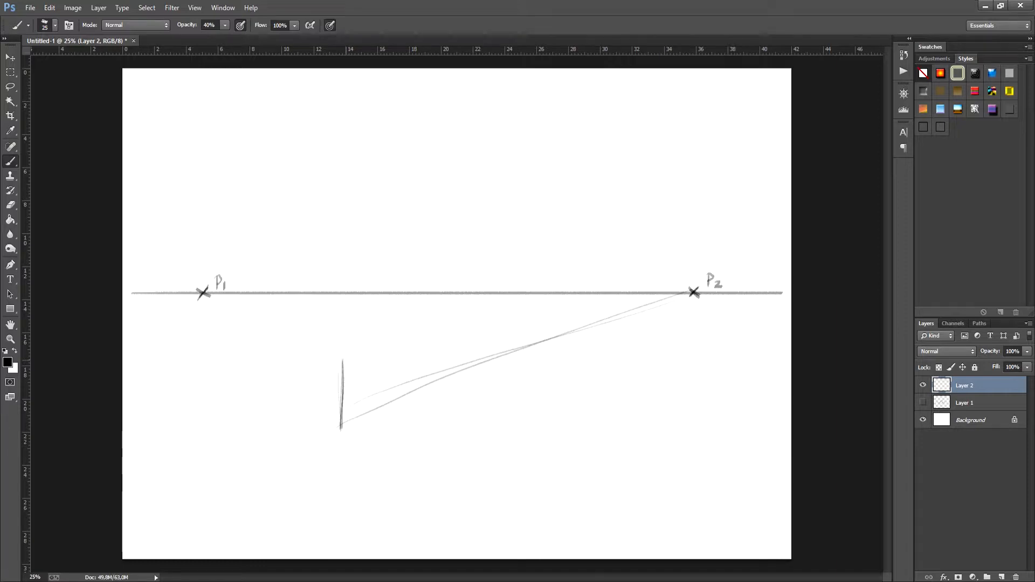
left_click_drag(348, 359, 647, 305)
left_click_drag(413, 347, 409, 393)
left_click_drag(209, 301, 335, 361)
left_click_drag(209, 300, 340, 431)
left_click_drag(295, 347, 291, 387)
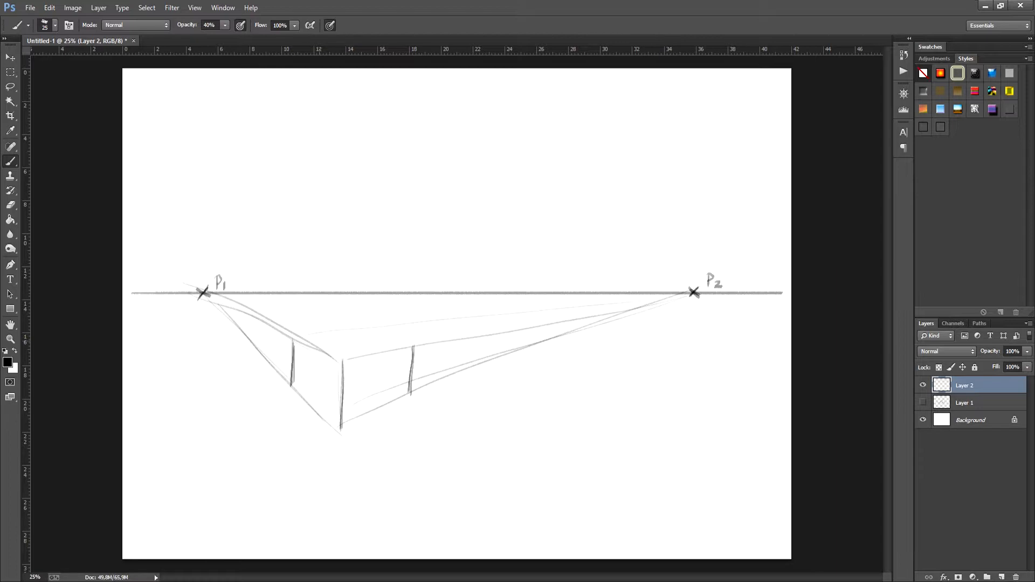
- Close the lower box's top face with guides to both vanishing points and darken the box's outline
left_click_drag(346, 333, 584, 305)
left_click_drag(285, 319, 377, 333)
mouse_move(302, 339)
left_mouse_down()
mouse_move(360, 329)
mouse_move(408, 348)
left_mouse_up()
mouse_move(293, 388)
left_mouse_down()
mouse_move(337, 426)
mouse_move(397, 405)
left_mouse_up()
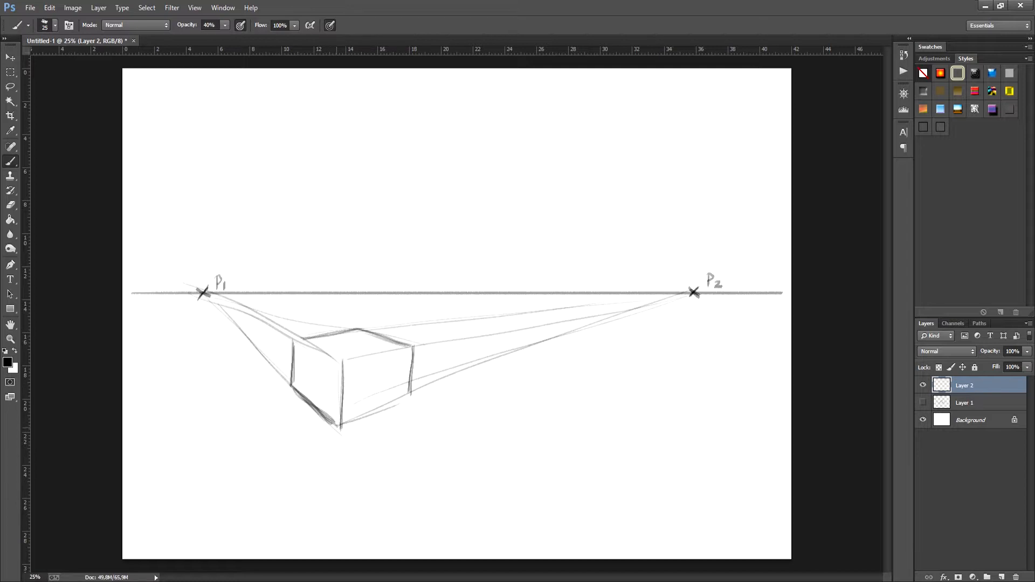
left_click_drag(338, 427, 416, 393)
mouse_move(343, 363)
left_mouse_down()
mouse_move(338, 427)
mouse_move(403, 353)
mouse_move(423, 347)
left_mouse_up()
left_click_drag(300, 338, 344, 364)
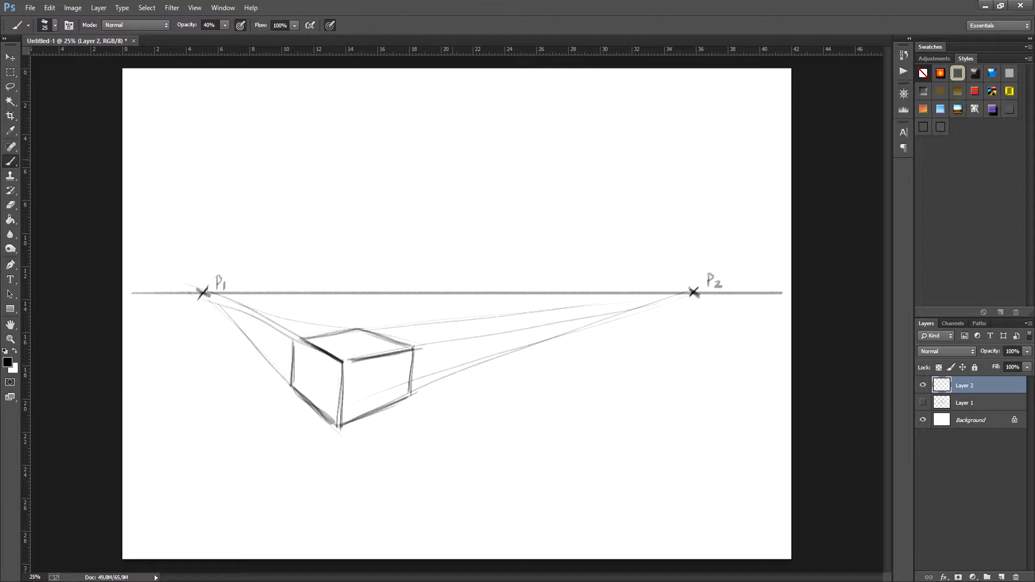
- Draw the right face of a second box above the horizon, converging on P2, and erase the stray upper guide line
mouse_move(514, 183)
left_mouse_down()
mouse_move(514, 128)
mouse_move(512, 188)
left_mouse_up()
left_click_drag(512, 135, 512, 193)
left_click_drag(516, 132, 696, 286)
left_click_drag(539, 151, 701, 284)
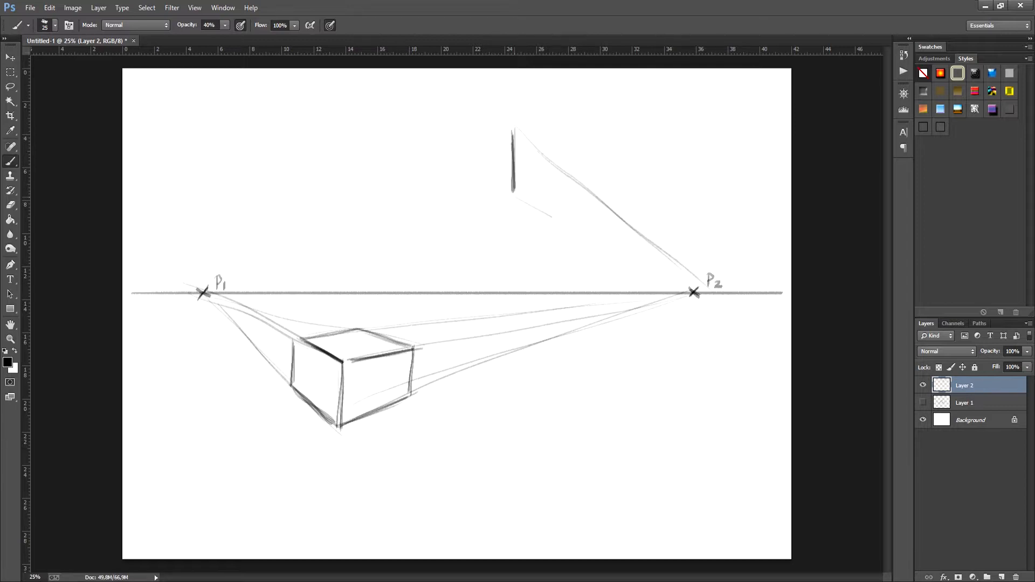
left_click_drag(551, 217, 657, 284)
mouse_move(527, 216)
left_mouse_down()
mouse_move(693, 294)
mouse_move(669, 291)
left_mouse_up()
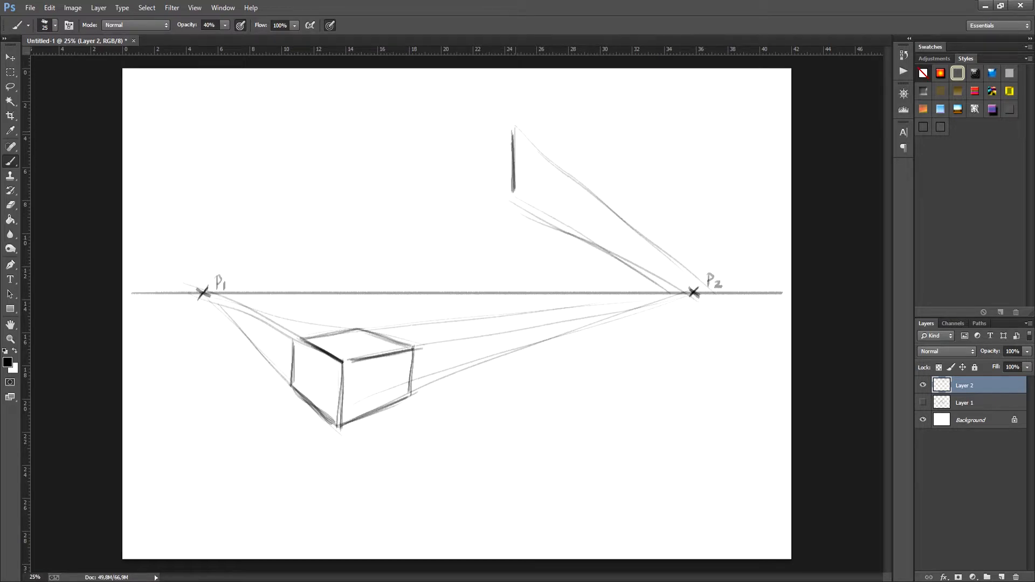
left_click_drag(517, 128, 702, 310)
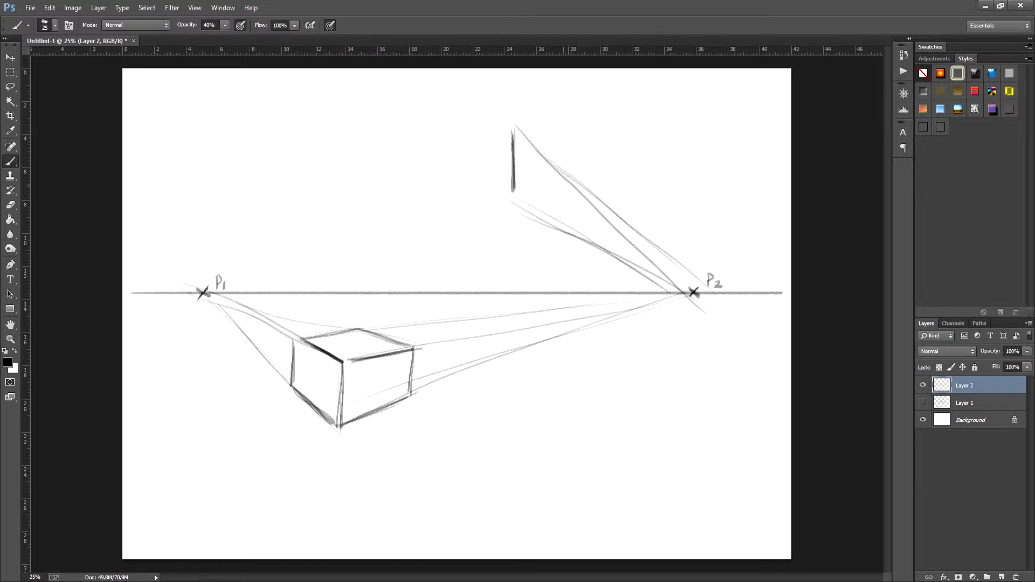
mouse_move(566, 177)
left_mouse_down()
mouse_move(565, 229)
mouse_move(563, 215)
left_mouse_up()
key("e")
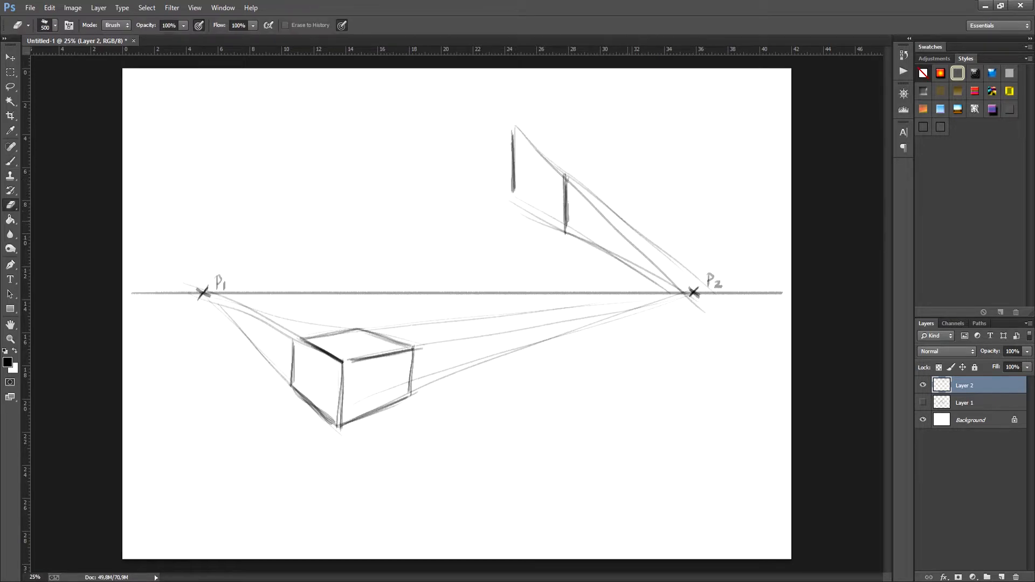
left_click_drag(676, 260, 583, 185)
- Draw the upper box's left face converging on P1 and add a guide from P1 for its underside
key("b")
left_click_drag(511, 139, 349, 238)
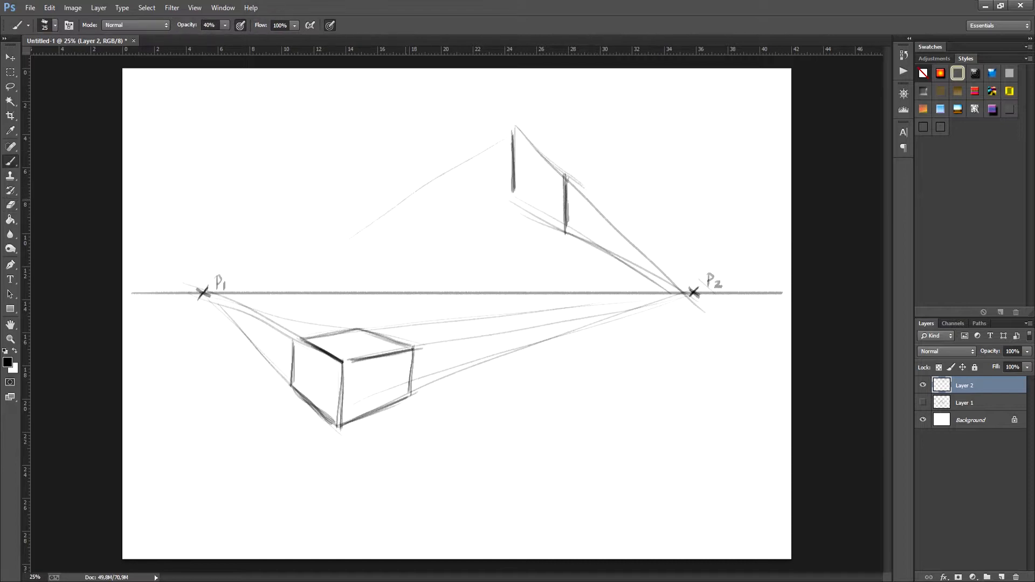
left_click_drag(229, 286, 439, 178)
left_click_drag(222, 290, 501, 200)
mouse_move(462, 161)
left_mouse_down()
mouse_move(463, 208)
mouse_move(510, 190)
left_mouse_up()
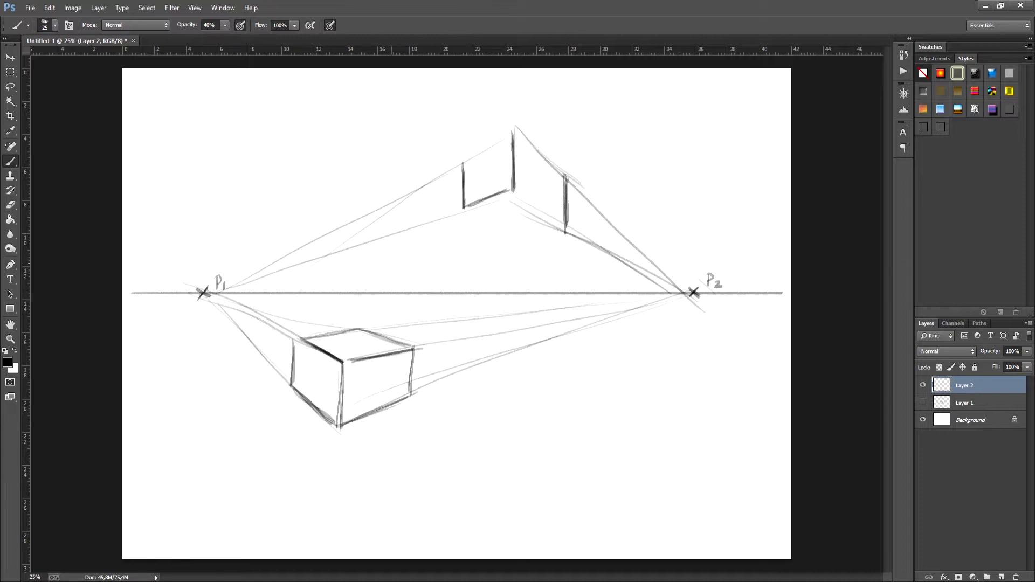
left_click_drag(216, 291, 544, 238)
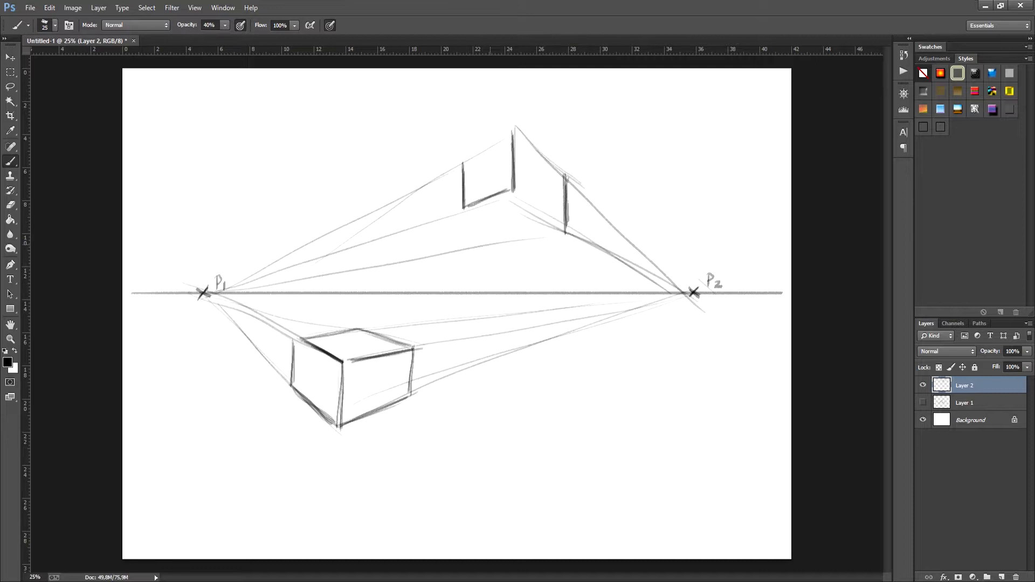
left_click_drag(469, 210, 674, 291)
key("ctrl+z")
left_click_drag(481, 212, 712, 293)
key("ctrl+z")
- Close the upper box's underside with a guide to P2 and darken its bottom edges
left_click_drag(474, 210, 682, 294)
left_click_drag(575, 225, 538, 239)
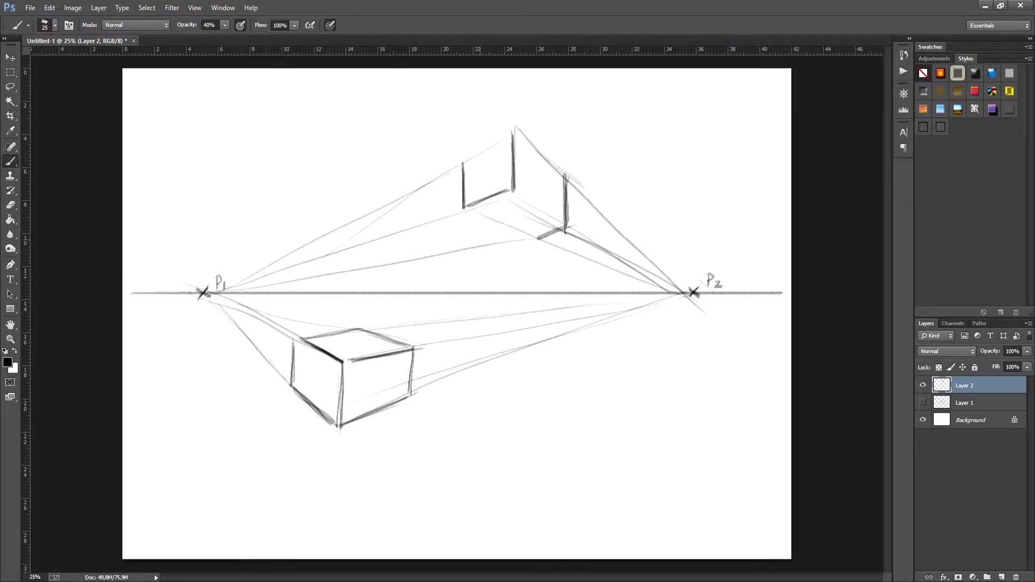
left_click_drag(475, 216, 539, 245)
left_click_drag(513, 192, 568, 232)
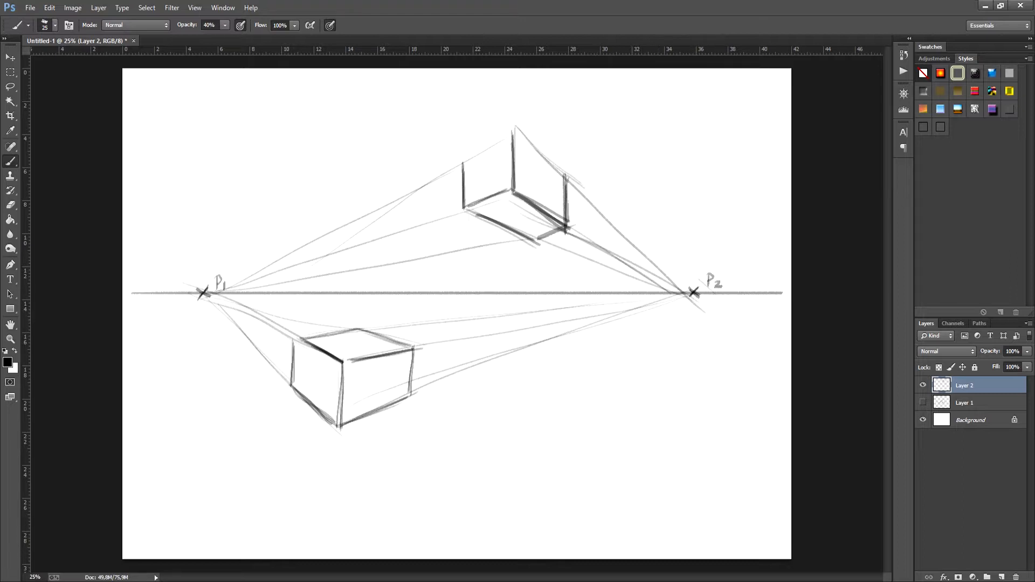
- Scale the two-point drawing on Layer 2 to about 62% and move it to the canvas's lower right
key("ctrl+t")
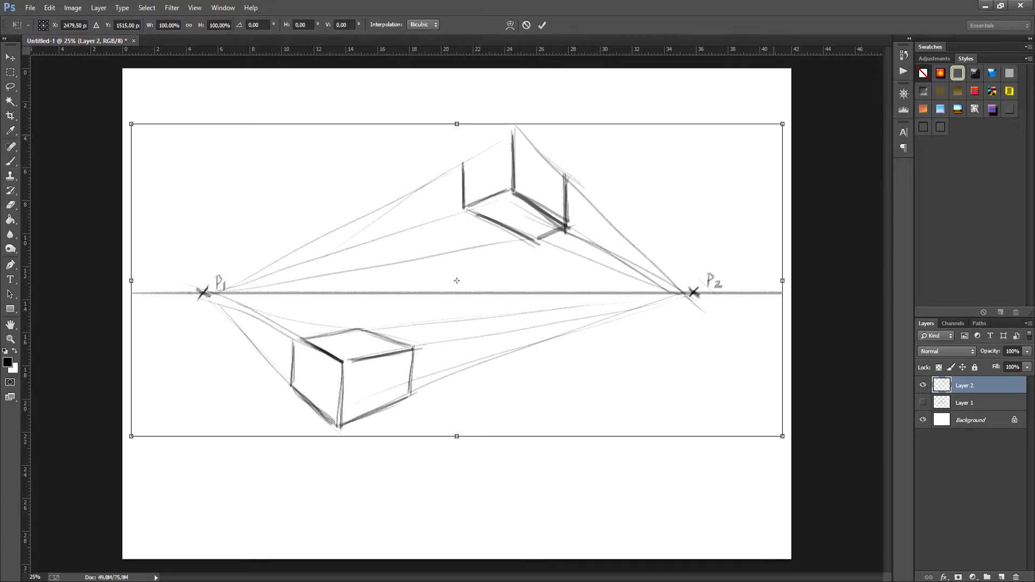
left_click_drag(782, 124, 538, 240)
mouse_move(390, 290)
left_mouse_down()
mouse_move(663, 259)
mouse_move(576, 357)
mouse_move(598, 397)
left_mouse_up()
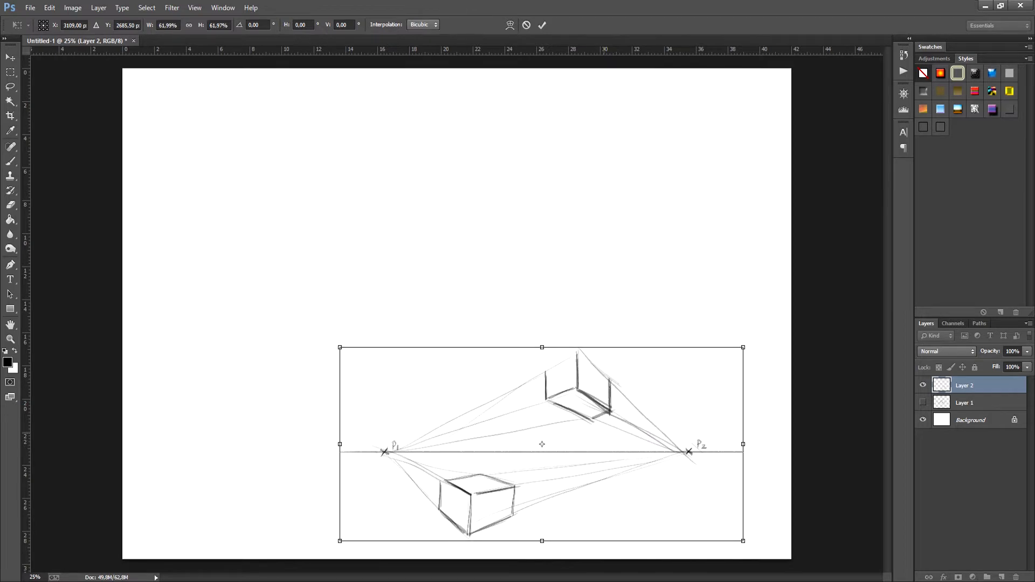
key("b")
- Show Layer 1, scale its one-point drawing to about 58% and move it to the canvas's upper left
left_click(923, 402)
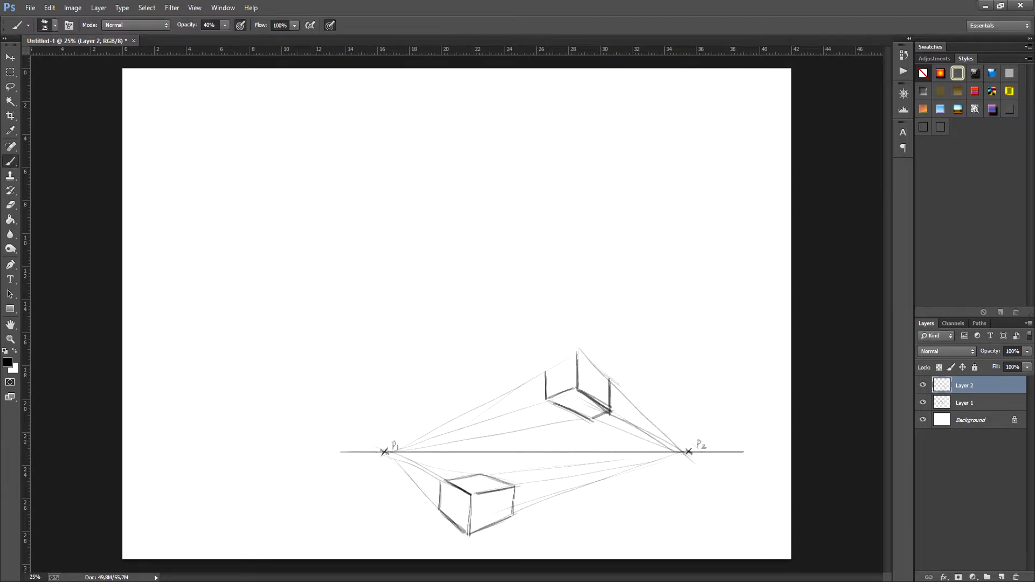
left_click(965, 403)
key("ctrl+t")
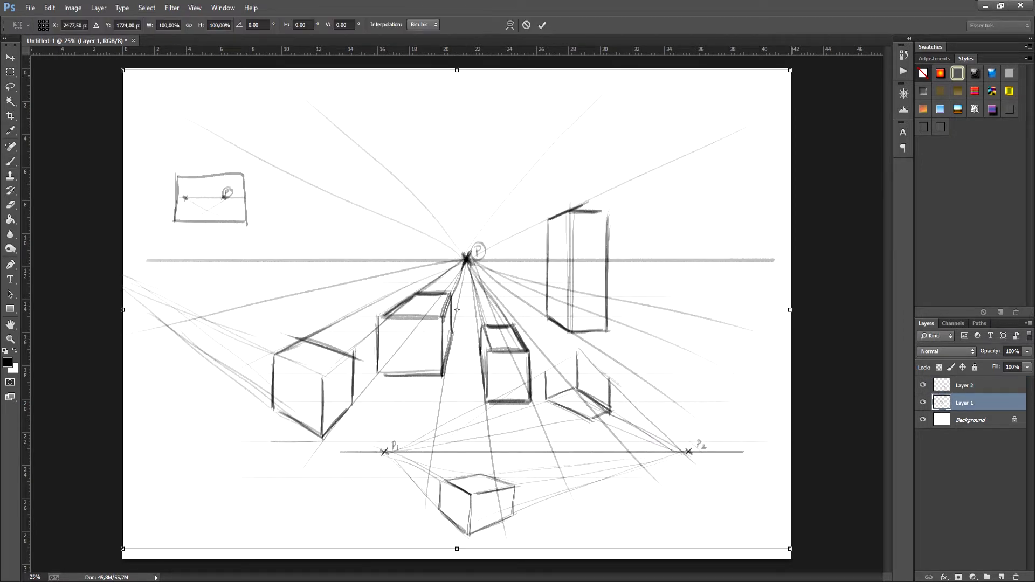
left_click_drag(789, 70, 510, 271)
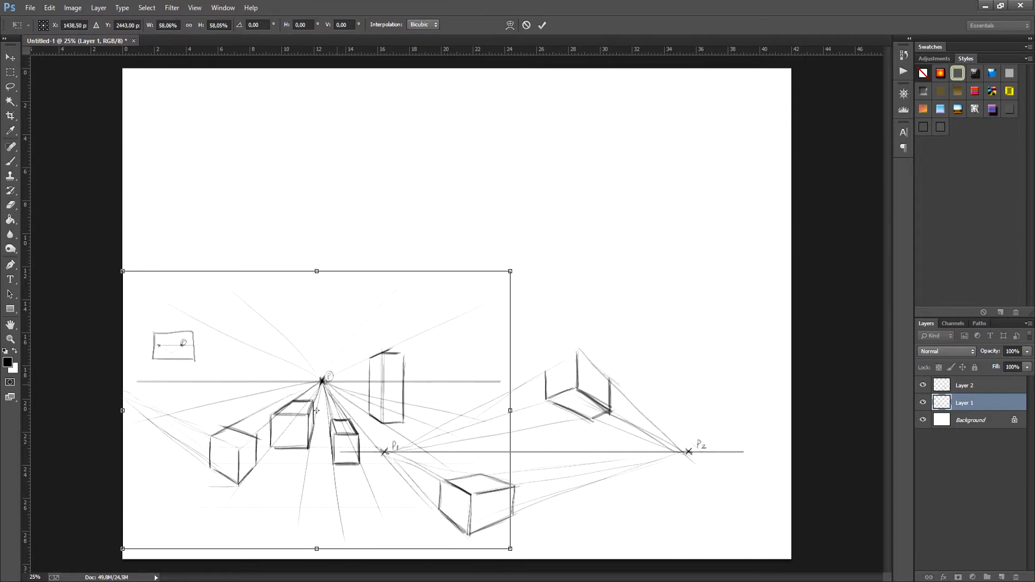
mouse_move(316, 411)
left_mouse_down()
mouse_move(367, 214)
mouse_move(335, 237)
left_mouse_up()
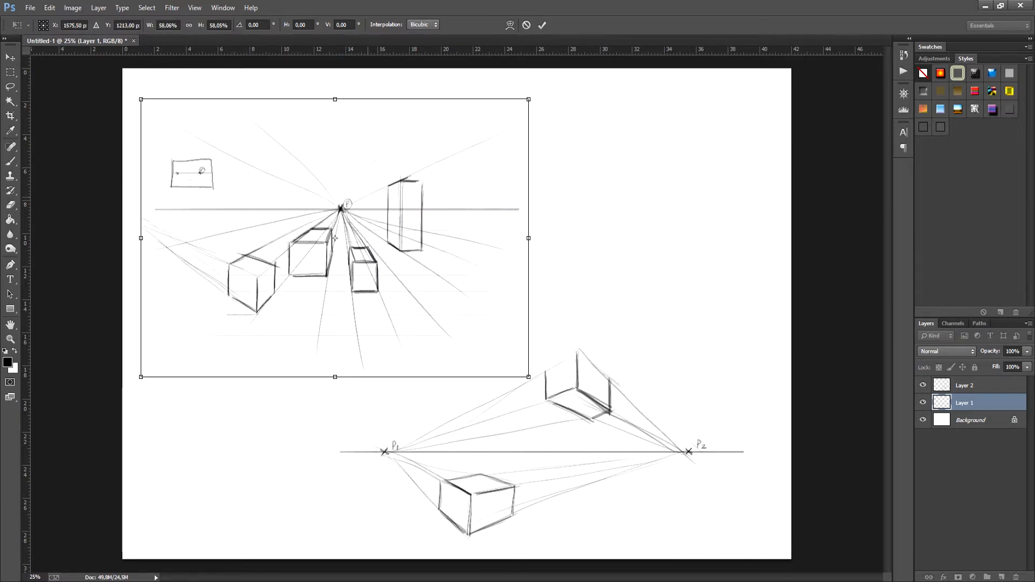
key("b")
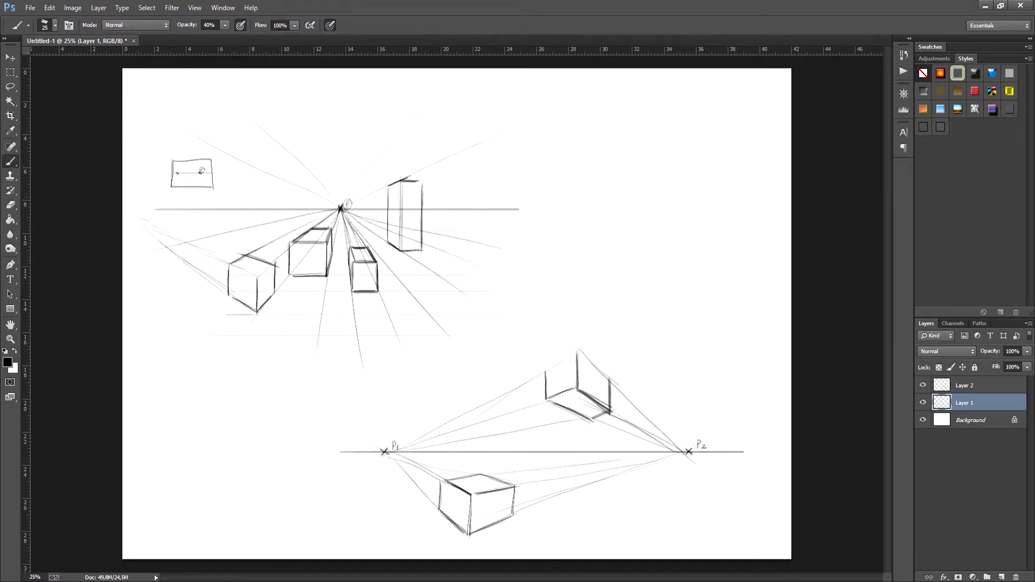
- Darken the top edges of the two-point drawing's upper box on Layer 2
left_click(977, 385)
mouse_move(546, 373)
left_mouse_down()
mouse_move(578, 353)
mouse_move(612, 384)
left_mouse_up()
left_click_drag(579, 353, 612, 381)
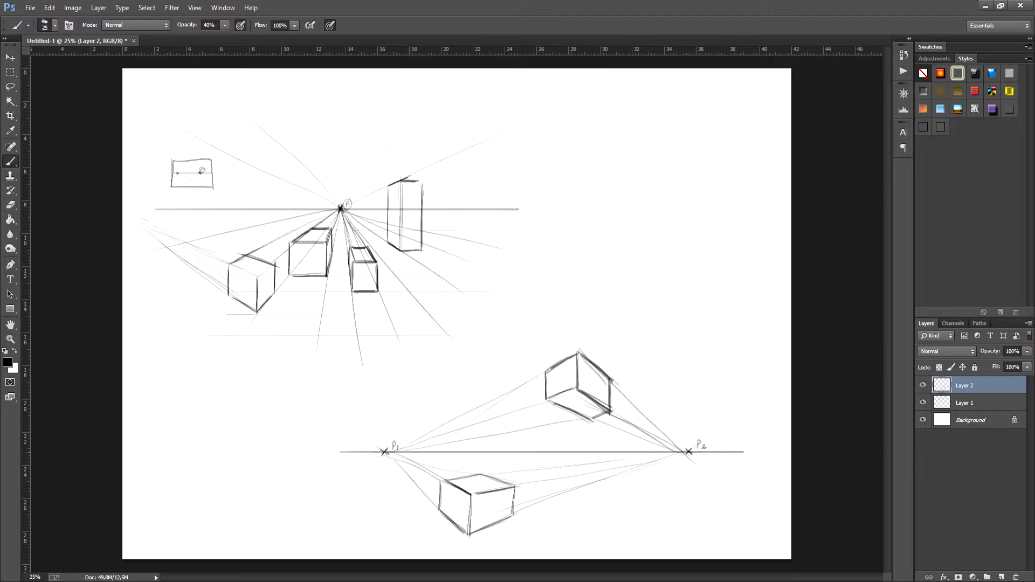
- Circle the one-point drawing's leftmost box and link it with a line to a small arrow pointing at the two-point drawing
left_click_drag(291, 435, 312, 436)
mouse_move(303, 428)
left_mouse_down()
mouse_move(314, 436)
mouse_move(302, 443)
left_mouse_up()
mouse_move(260, 248)
left_mouse_down()
mouse_move(236, 259)
mouse_move(265, 249)
left_mouse_up()
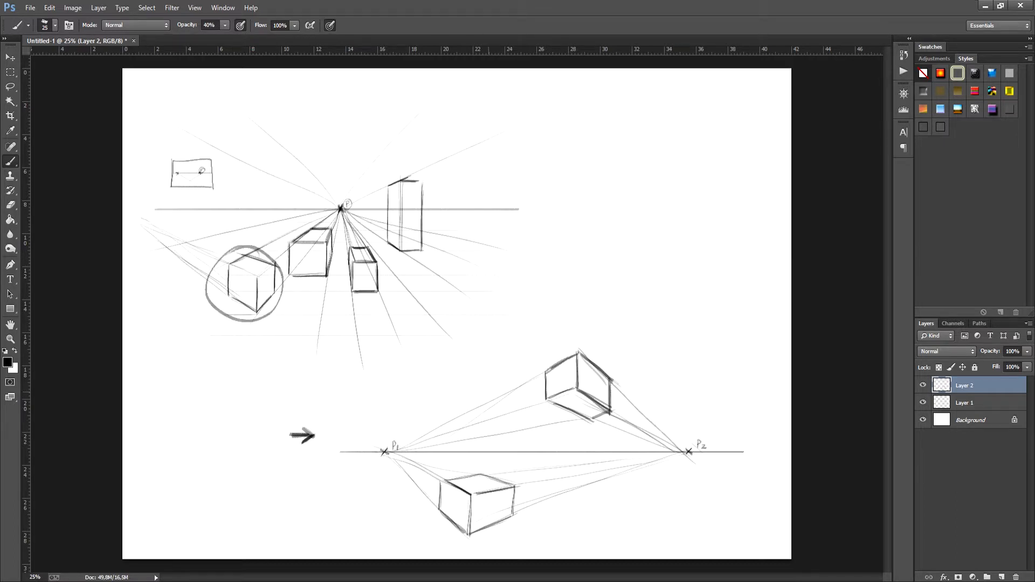
left_click_drag(244, 321, 297, 431)
- Merge Layer 1 and Layer 2 into one layer
left_click(974, 403, "shift")
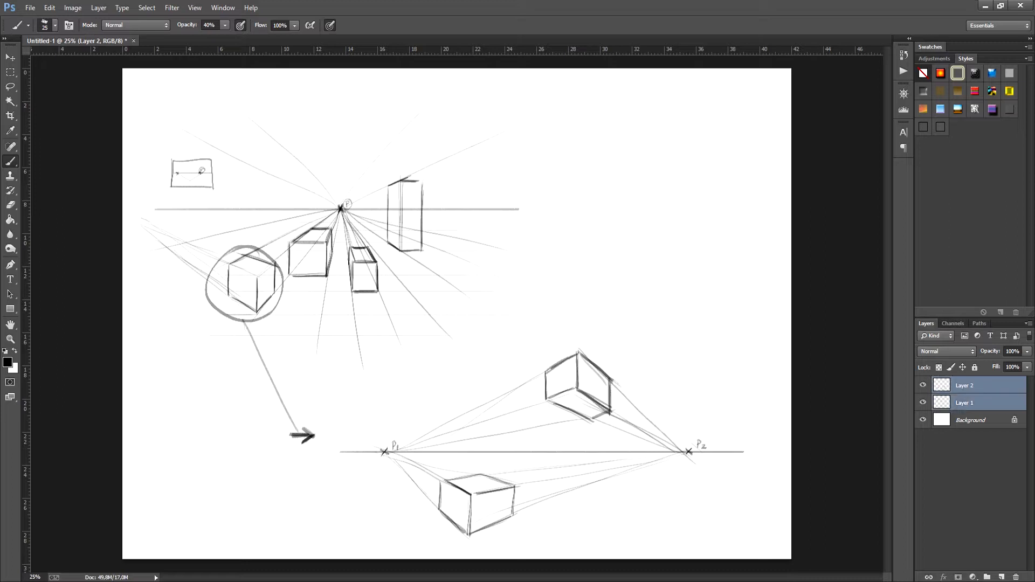
right_click(974, 402)
left_click(885, 447)
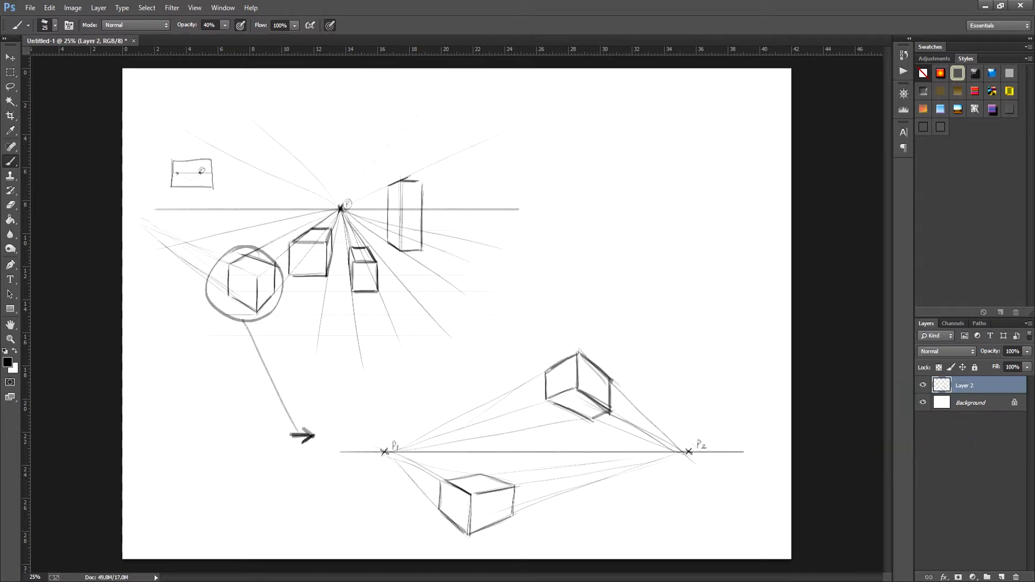
- Hide the merged drawing and sketch a landscape rectangular frame on a new layer in the canvas's upper left
left_click(923, 384)
left_click(1001, 576)
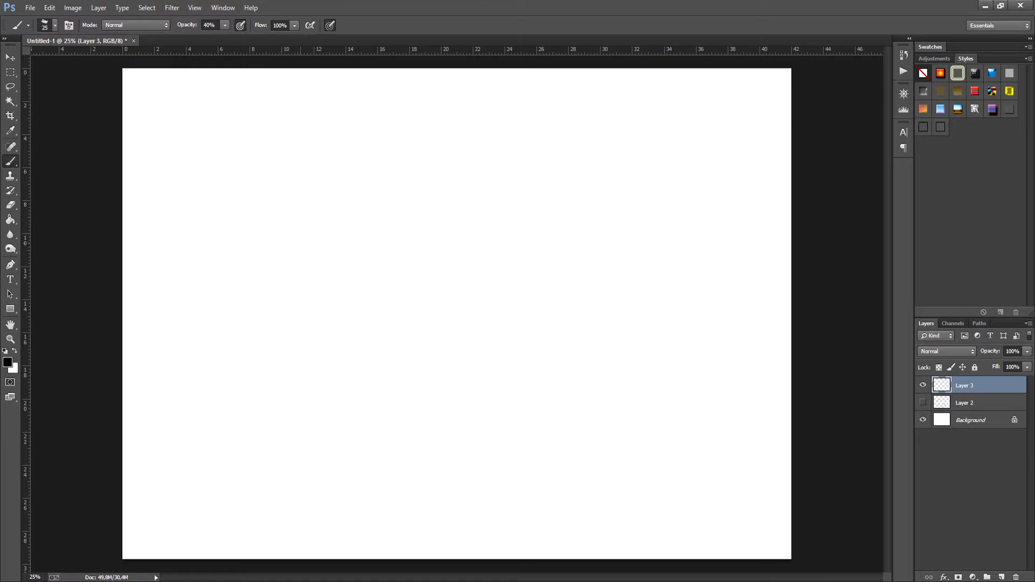
left_click_drag(214, 165, 215, 265)
left_click_drag(217, 140, 216, 286)
mouse_move(232, 141)
left_mouse_down()
mouse_move(451, 142)
mouse_move(465, 253)
left_mouse_up()
mouse_move(462, 143)
left_mouse_down()
mouse_move(460, 287)
mouse_move(463, 272)
left_mouse_up()
left_click_drag(229, 292, 347, 293)
left_click_drag(263, 294, 442, 292)
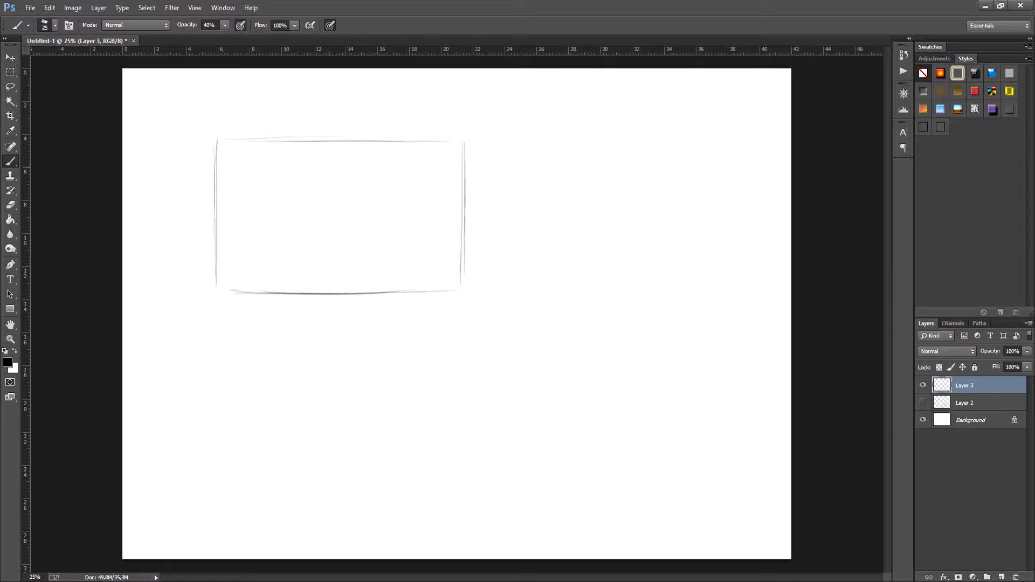
- Sketch a tall portrait frame in the canvas's lower right
left_click_drag(554, 267, 547, 519)
left_click_drag(558, 249, 707, 246)
left_click_drag(595, 250, 716, 247)
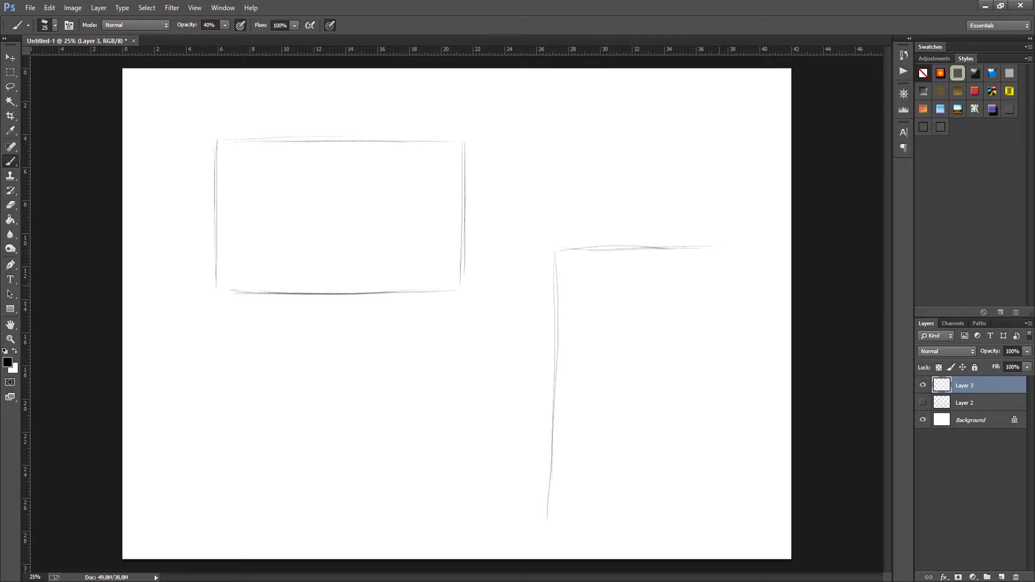
left_click_drag(725, 285, 728, 415)
left_click_drag(730, 243, 723, 496)
left_click_drag(729, 272, 726, 509)
left_click_drag(551, 497, 712, 494)
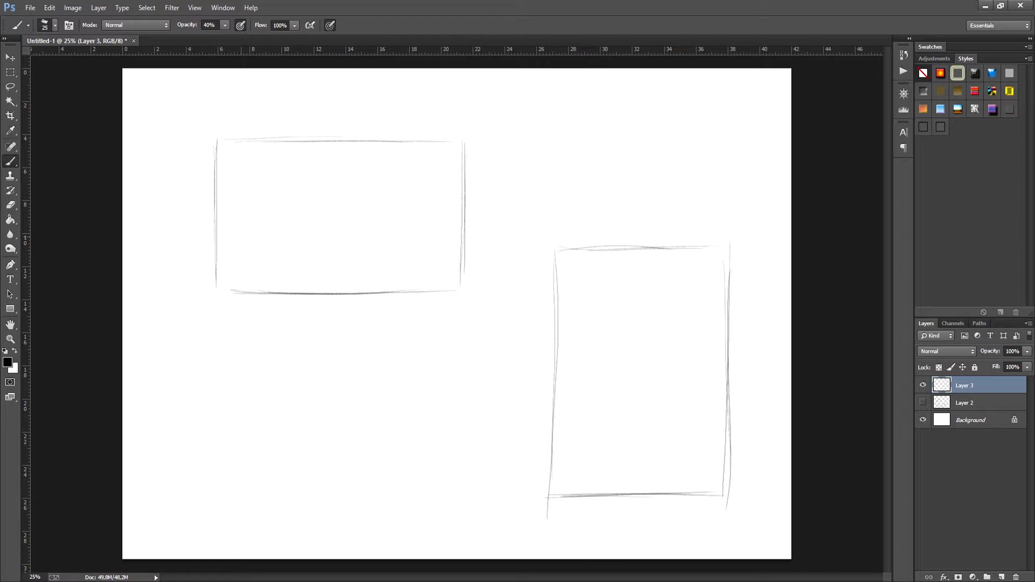
- Draw a horizon with two vanishing points in the landscape frame, plus a central vertical edge with converging guides
left_click_drag(262, 231, 453, 227)
left_click_drag(257, 231, 267, 236)
left_click_drag(417, 227, 428, 230)
left_click_drag(360, 183, 360, 284)
left_click_drag(361, 202, 361, 270)
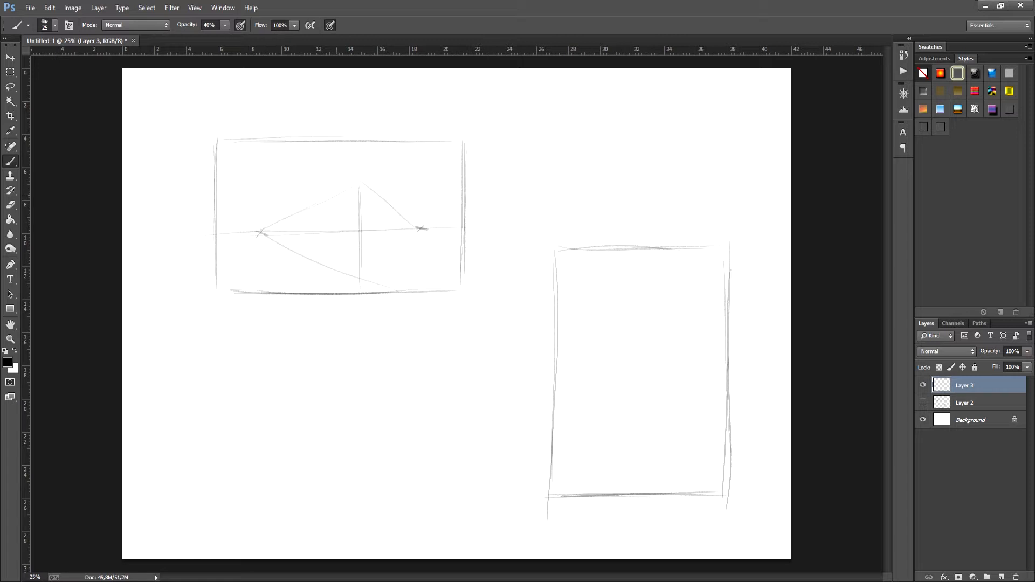
- Outline a two-point building around the central vertical, with side edges and darkened roof and base lines
left_click_drag(336, 194, 333, 268)
mouse_move(390, 204)
left_mouse_down()
mouse_move(387, 275)
mouse_move(390, 251)
mouse_move(356, 278)
left_mouse_up()
mouse_move(334, 196)
left_mouse_down()
mouse_move(332, 279)
mouse_move(356, 181)
mouse_move(398, 203)
mouse_move(391, 260)
mouse_move(356, 279)
mouse_move(388, 260)
left_mouse_up()
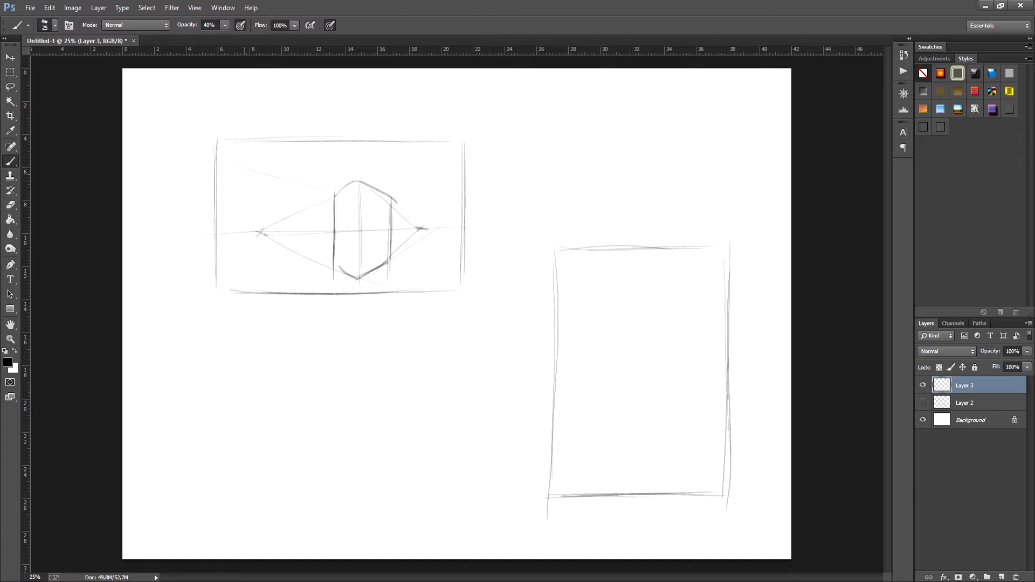
- Draw a foreground building at the landscape frame's left edge with a heavy vertical corner and a slanted roof line
left_click_drag(251, 169, 252, 295)
left_click_drag(251, 178, 254, 289)
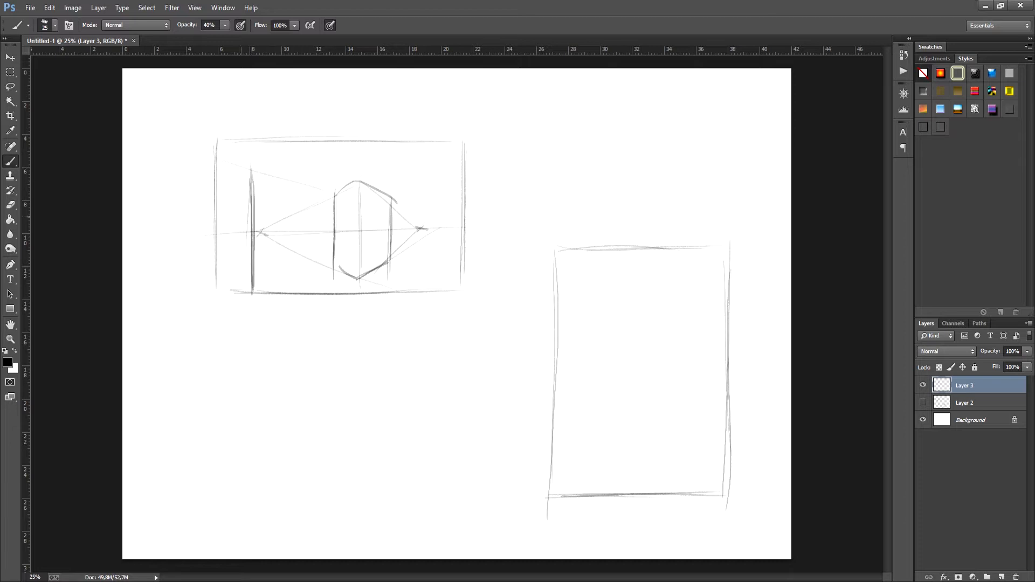
mouse_move(222, 161)
left_mouse_down()
mouse_move(256, 175)
mouse_move(249, 265)
left_mouse_up()
- Sketch a smaller two-point building directly left of the central one, with its side edges, roof and base
left_click_drag(315, 209, 314, 262)
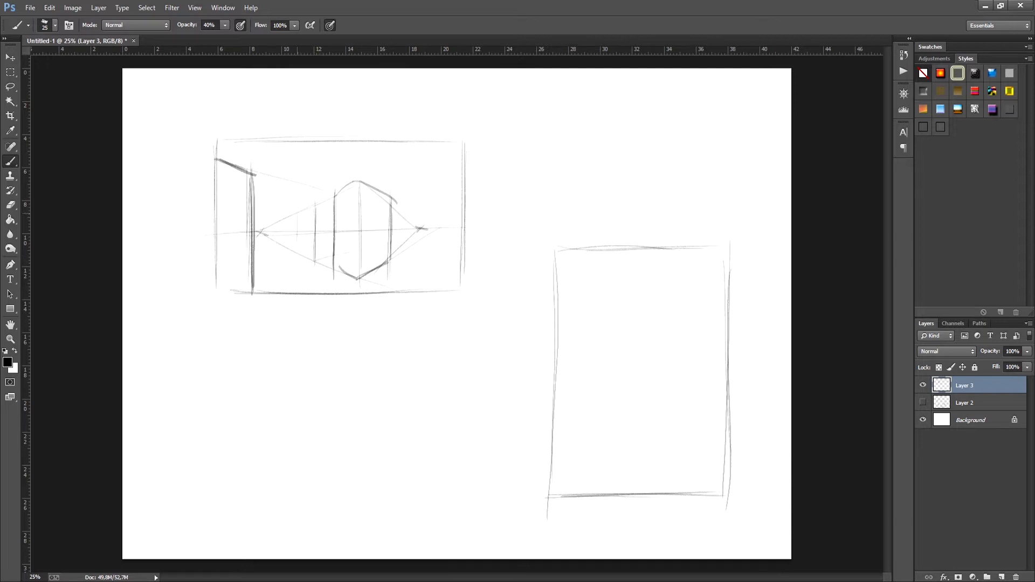
mouse_move(300, 207)
left_mouse_down()
mouse_move(298, 261)
mouse_move(332, 211)
left_mouse_up()
left_click_drag(299, 257, 333, 255)
- Add a foreground wall at the landscape frame's right side and hatch both the right and left foreground shapes
mouse_move(410, 147)
left_mouse_down()
mouse_move(406, 302)
mouse_move(409, 286)
left_mouse_up()
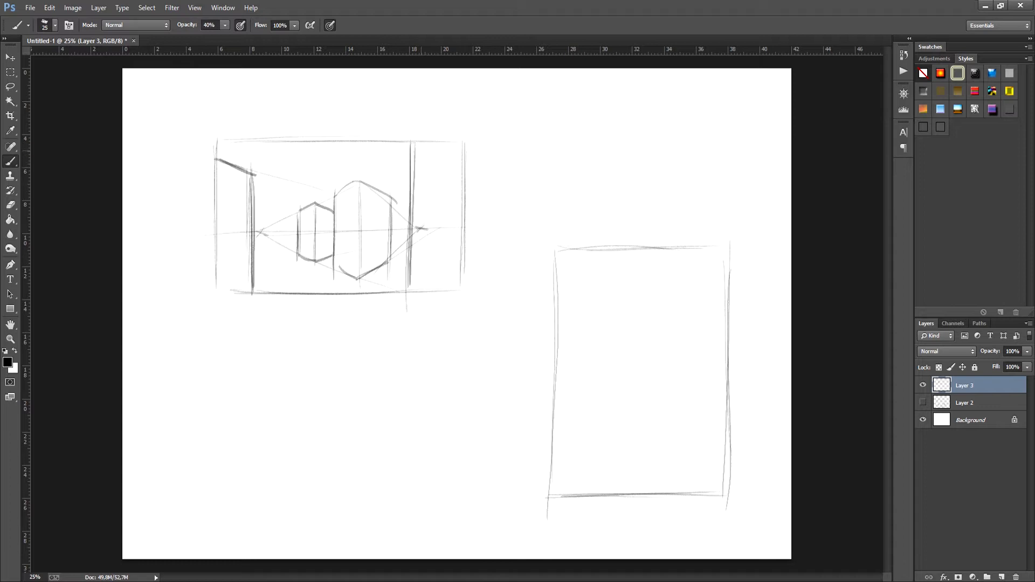
mouse_move(418, 144)
left_mouse_down()
mouse_move(461, 184)
mouse_move(415, 221)
mouse_move(443, 231)
mouse_move(465, 280)
mouse_move(451, 287)
left_mouse_up()
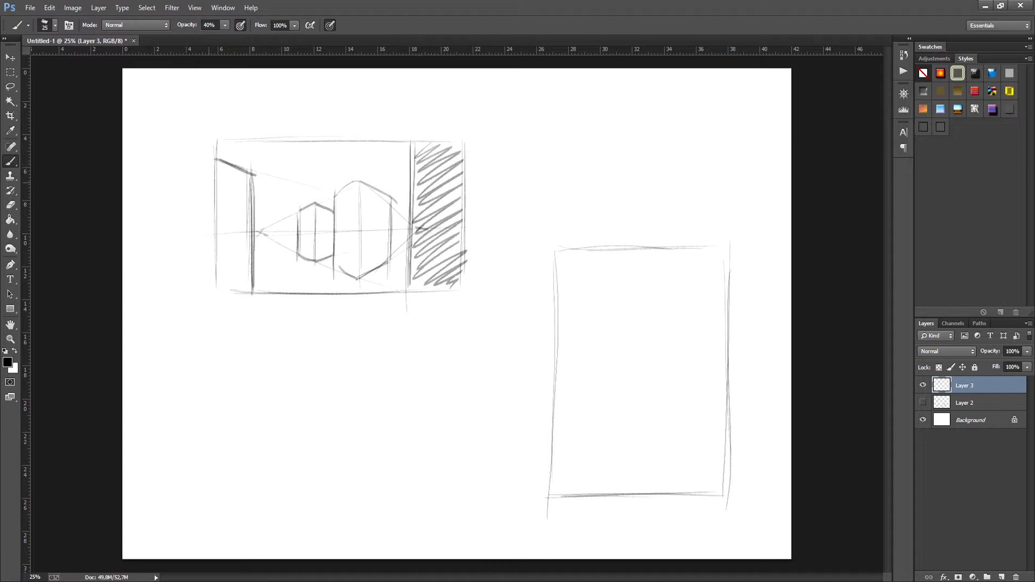
mouse_move(218, 163)
left_mouse_down()
mouse_move(232, 178)
mouse_move(215, 197)
mouse_move(248, 210)
mouse_move(215, 236)
mouse_move(245, 267)
mouse_move(218, 285)
mouse_move(238, 297)
left_mouse_up()
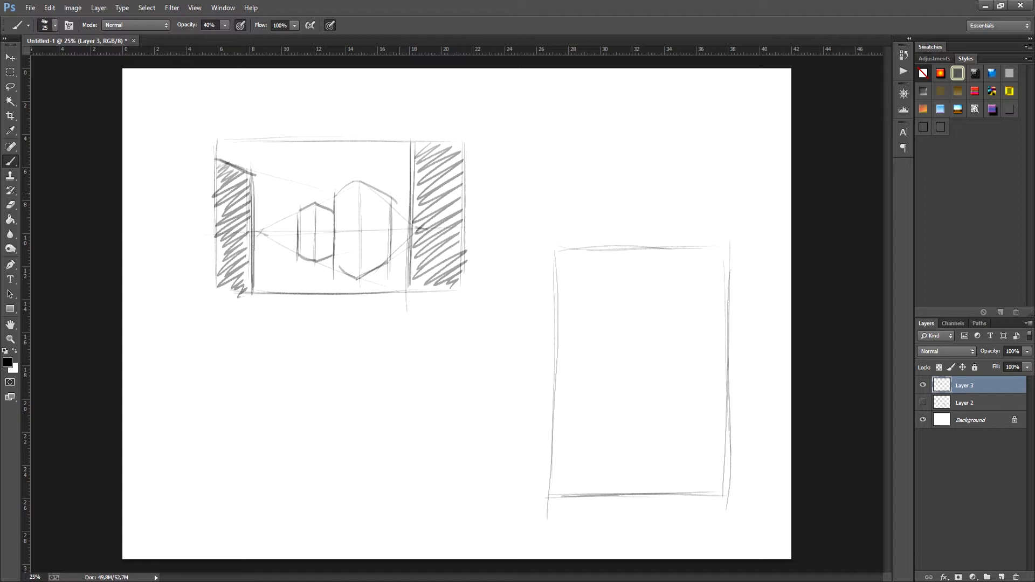
- Sketch a narrow building beside the right hatched wall, with a heavy corner and angled roof and base lines
left_click_drag(388, 168, 388, 284)
left_click_drag(388, 170, 387, 282)
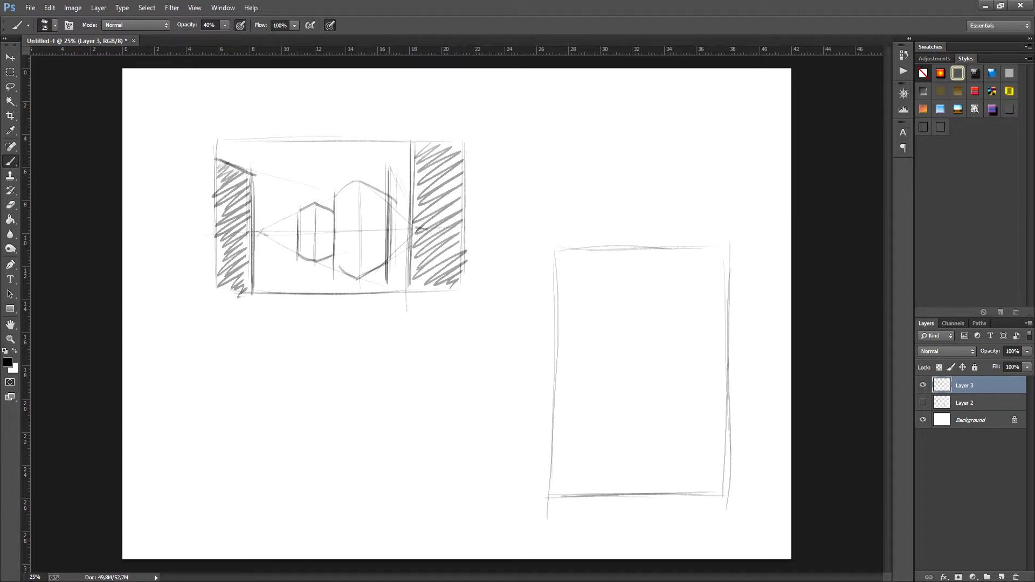
left_click_drag(392, 167, 408, 201)
left_click_drag(386, 167, 411, 153)
left_click_drag(387, 285, 404, 294)
- Add small ground details to the landscape thumbnail and darken its two vanishing points
left_click_drag(259, 262, 274, 268)
left_click_drag(254, 233, 262, 231)
mouse_move(415, 226)
left_mouse_down()
mouse_move(424, 233)
mouse_move(416, 225)
left_mouse_up()
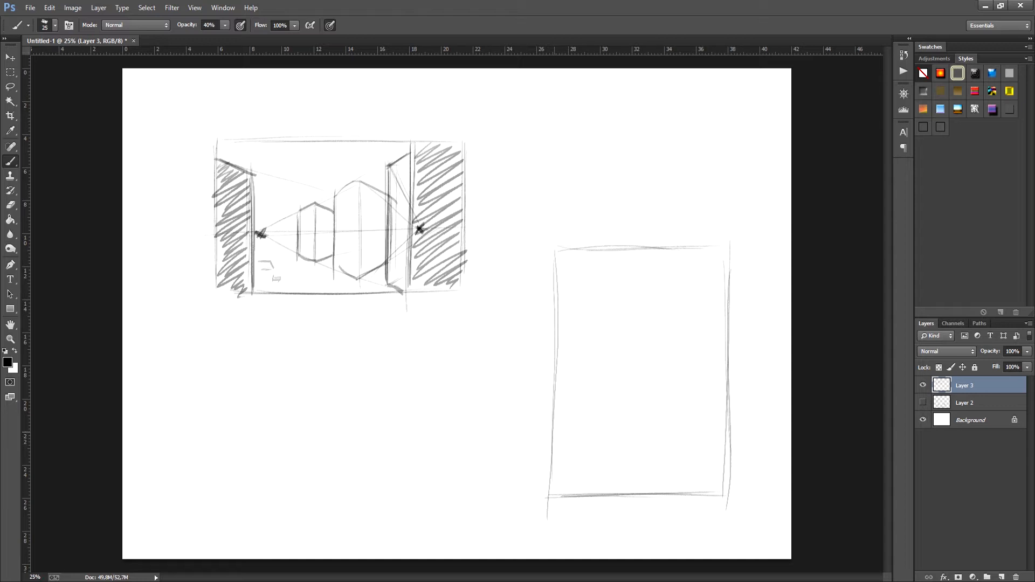
left_click_drag(419, 229, 528, 394)
key("ctrl+z")
- Draw a low horizon, a vanishing point with guides and a dark front-facing box in the portrait frame
mouse_move(729, 444)
left_mouse_down()
mouse_move(645, 444)
mouse_move(670, 484)
left_mouse_up()
mouse_move(618, 496)
left_mouse_down()
mouse_move(626, 480)
mouse_move(647, 480)
mouse_move(661, 495)
mouse_move(621, 456)
mouse_move(621, 441)
left_mouse_up()
left_click_drag(622, 441, 620, 493)
mouse_move(619, 493)
left_mouse_down()
mouse_move(622, 440)
mouse_move(660, 441)
mouse_move(661, 496)
mouse_move(660, 439)
mouse_move(619, 499)
left_mouse_up()
mouse_move(619, 441)
left_mouse_down()
mouse_move(661, 441)
mouse_move(635, 447)
left_mouse_up()
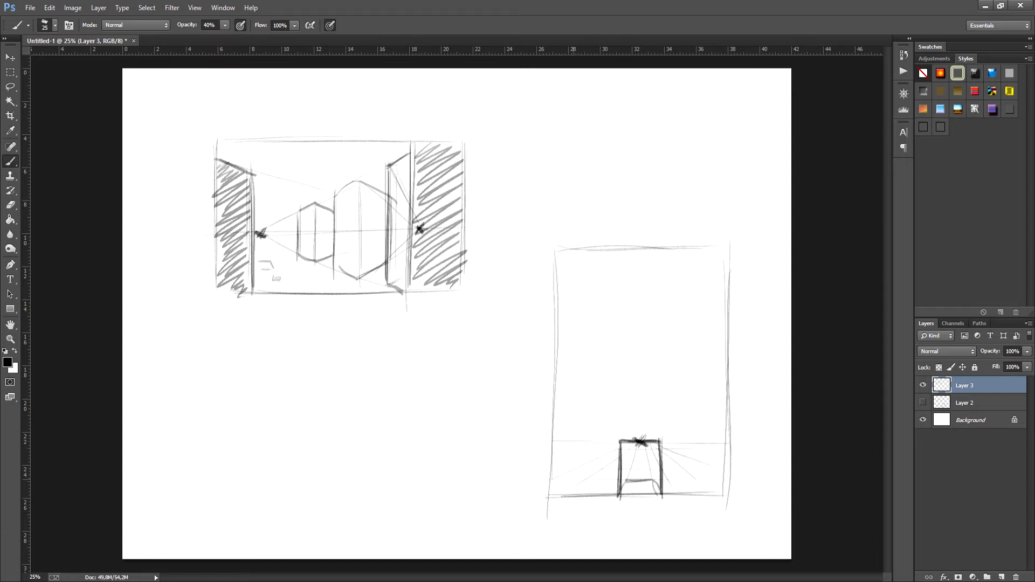
- Sketch a tall building at the portrait frame's left edge, with its side face converging on the vanishing point
mouse_move(561, 341)
left_mouse_down()
mouse_move(590, 341)
mouse_move(639, 415)
left_mouse_up()
left_click_drag(592, 342, 589, 445)
left_click_drag(591, 372, 586, 501)
left_click_drag(590, 442, 585, 501)
left_click_drag(610, 364, 605, 456)
left_click_drag(613, 361, 602, 505)
left_click_drag(610, 381, 602, 497)
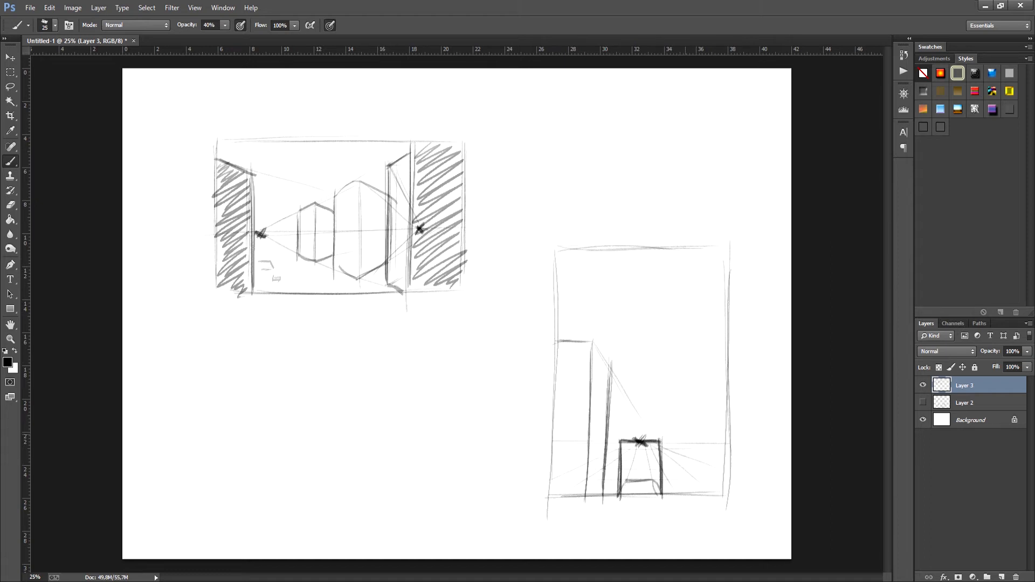
- Sketch a low building on the portrait frame's right side, with its side face converging on the vanishing point
mouse_move(687, 423)
left_mouse_down()
mouse_move(686, 485)
mouse_move(719, 477)
mouse_move(711, 408)
mouse_move(721, 474)
left_mouse_up()
left_click_drag(720, 408, 718, 478)
mouse_move(641, 441)
left_mouse_down()
mouse_move(685, 410)
mouse_move(656, 454)
left_mouse_up()
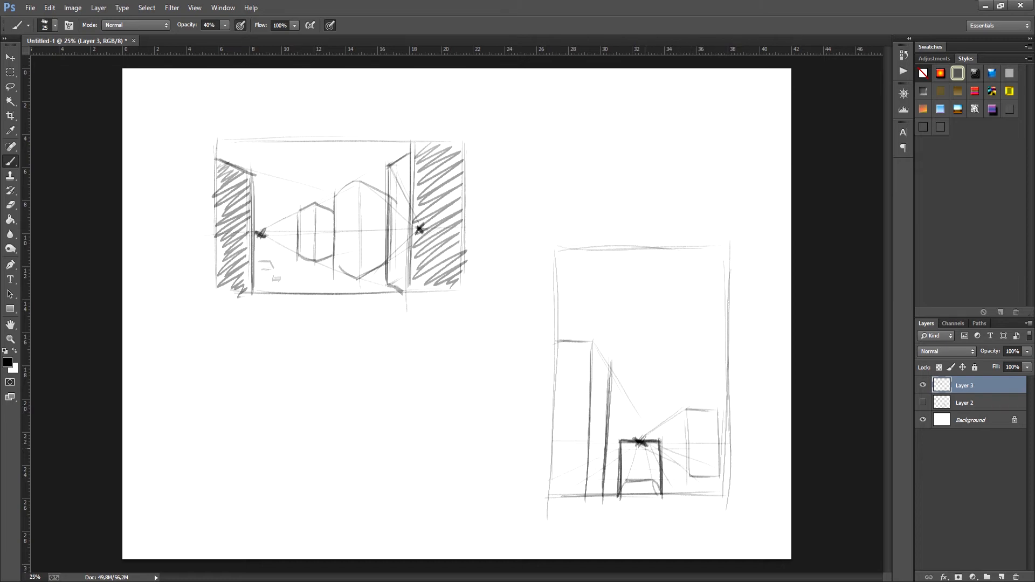
mouse_move(674, 414)
left_mouse_down()
mouse_move(674, 469)
mouse_move(686, 409)
left_mouse_up()
left_click_drag(675, 467, 690, 476)
mouse_move(687, 414)
left_mouse_down()
mouse_move(688, 476)
mouse_move(718, 409)
left_mouse_up()
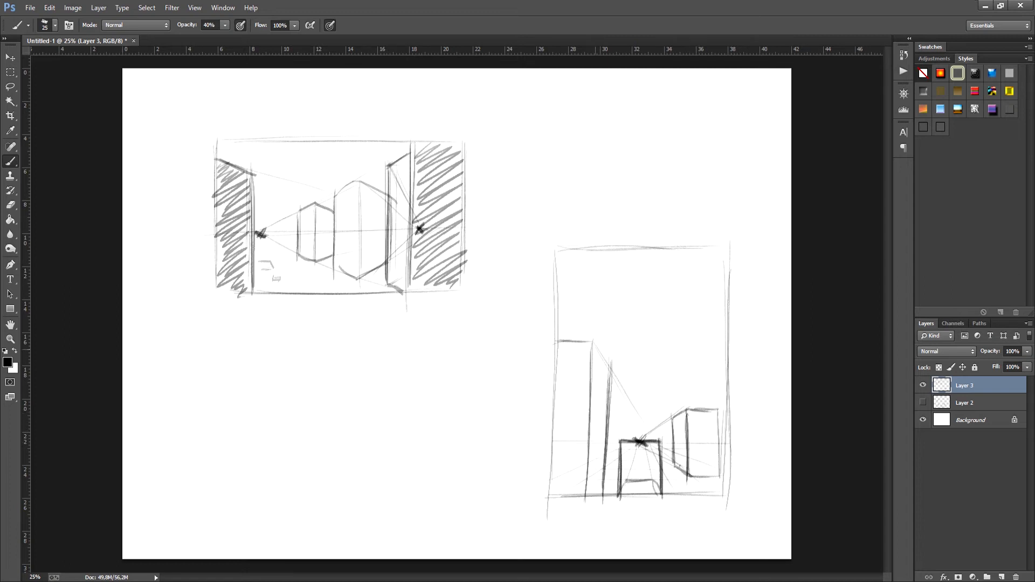
- Darken the left building's roof edges and sketch a tall tower behind the low right building
left_click_drag(592, 344, 611, 369)
left_click_drag(557, 342, 590, 343)
left_click_drag(666, 336, 665, 448)
left_click_drag(664, 354, 663, 443)
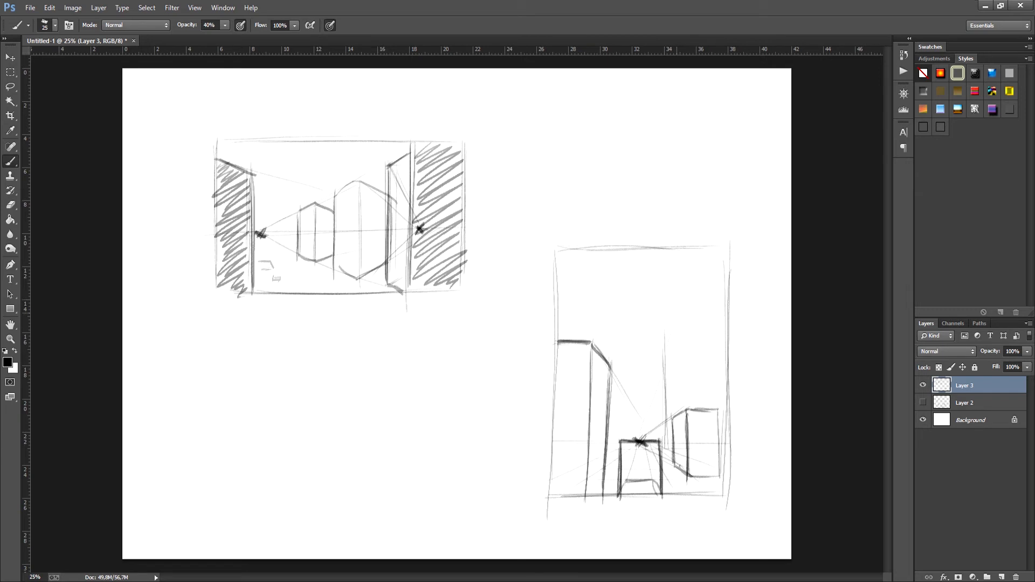
mouse_move(664, 340)
left_mouse_down()
mouse_move(678, 307)
mouse_move(682, 411)
left_mouse_up()
mouse_move(683, 304)
left_mouse_down()
mouse_move(703, 302)
mouse_move(703, 407)
left_mouse_up()
left_click_drag(699, 303, 700, 468)
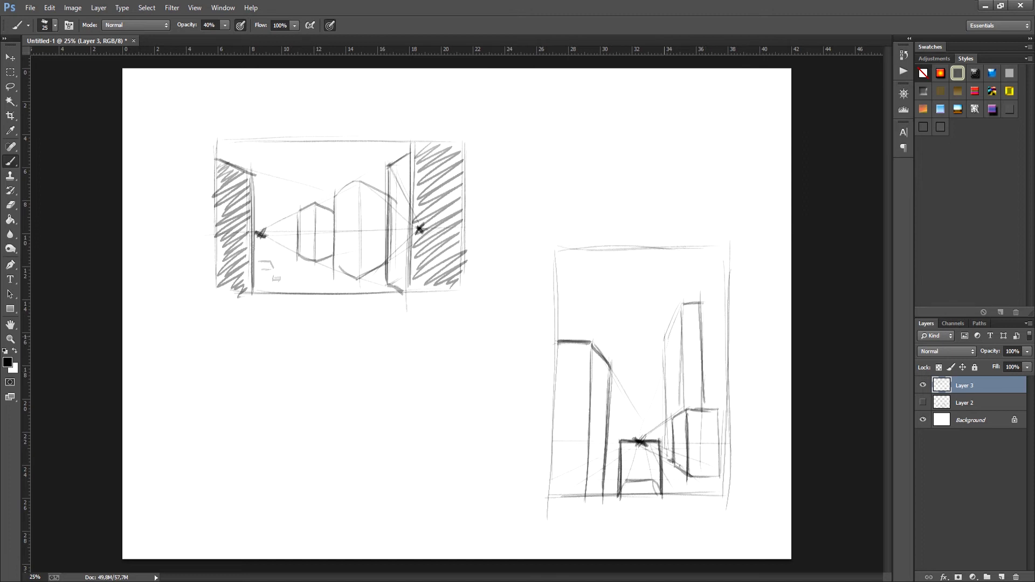
- Erase the inner line of the central front-facing box and redraw its right and bottom edges
key("e")
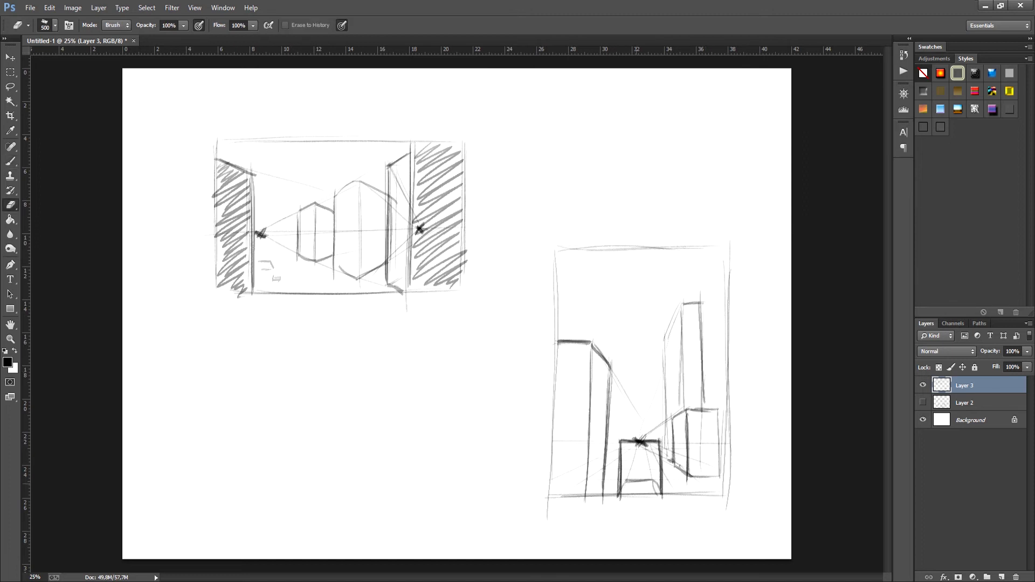
mouse_move(630, 481)
left_mouse_down()
mouse_move(653, 495)
mouse_move(627, 483)
left_mouse_up()
key("b")
left_click_drag(658, 441, 660, 498)
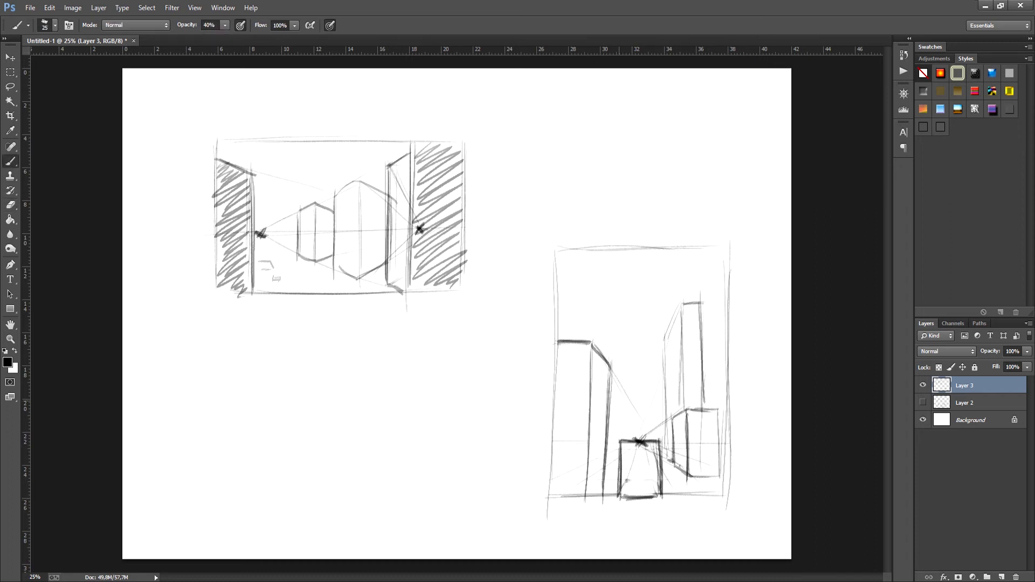
- Sketch a tall tower behind the left building, with its roof line converging on the vanishing point
left_click_drag(615, 310, 614, 472)
mouse_move(596, 305)
left_mouse_down()
mouse_move(612, 305)
mouse_move(598, 350)
left_mouse_up()
left_click_drag(597, 313, 596, 354)
left_click_drag(611, 305, 641, 422)
left_click_drag(621, 361, 621, 420)
left_click_drag(619, 329, 623, 444)
left_click_drag(621, 349, 621, 404)
left_click_drag(621, 404, 624, 442)
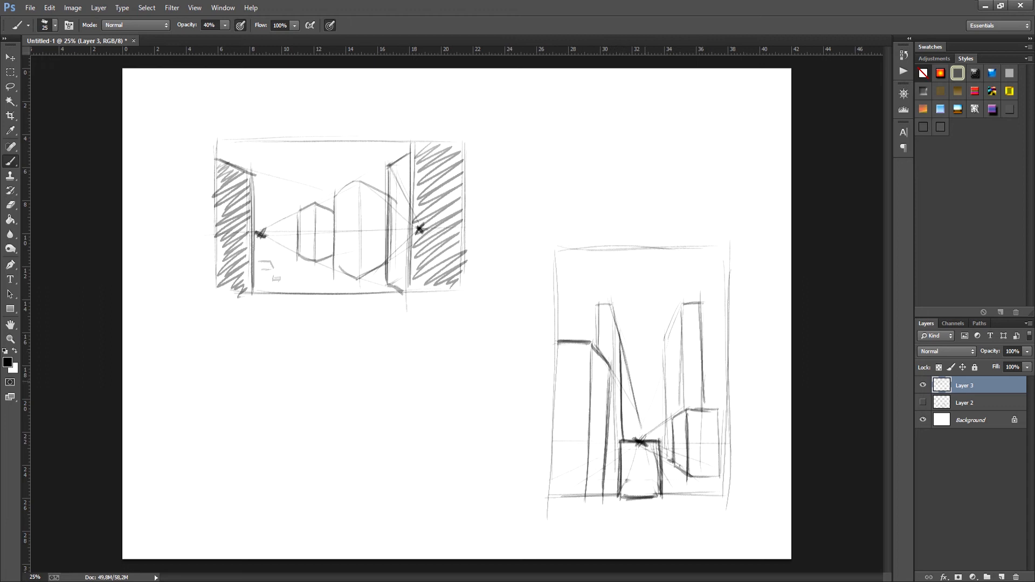
- Lighten the left tower's heavy guide line with the Eraser and strengthen the lower part of its right side
key("e")
left_click_drag(626, 355, 641, 430)
key("b")
left_click_drag(624, 346, 618, 445)
left_click_drag(618, 409, 618, 455)
- Hatch the front and side faces of the portrait thumbnail's left building and darken the corner between them
mouse_move(562, 345)
left_mouse_down()
mouse_move(575, 361)
mouse_move(560, 380)
mouse_move(588, 393)
mouse_move(557, 414)
mouse_move(574, 431)
mouse_move(556, 463)
mouse_move(580, 482)
mouse_move(560, 496)
left_mouse_up()
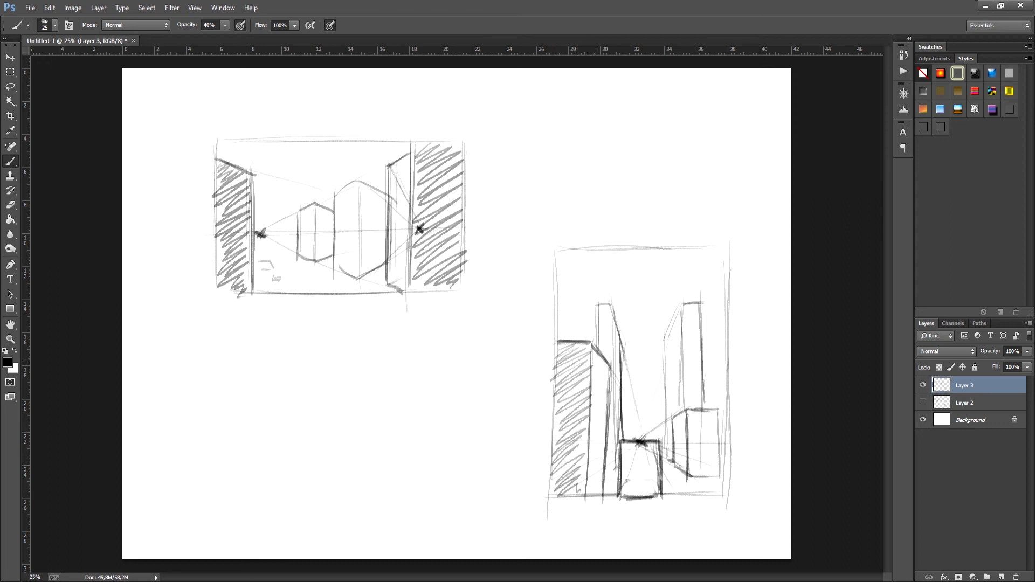
mouse_move(593, 359)
left_mouse_down()
mouse_move(604, 403)
mouse_move(589, 499)
left_mouse_up()
left_click_drag(590, 346, 591, 486)
left_click_drag(587, 351, 588, 492)
left_click_drag(587, 341, 586, 500)
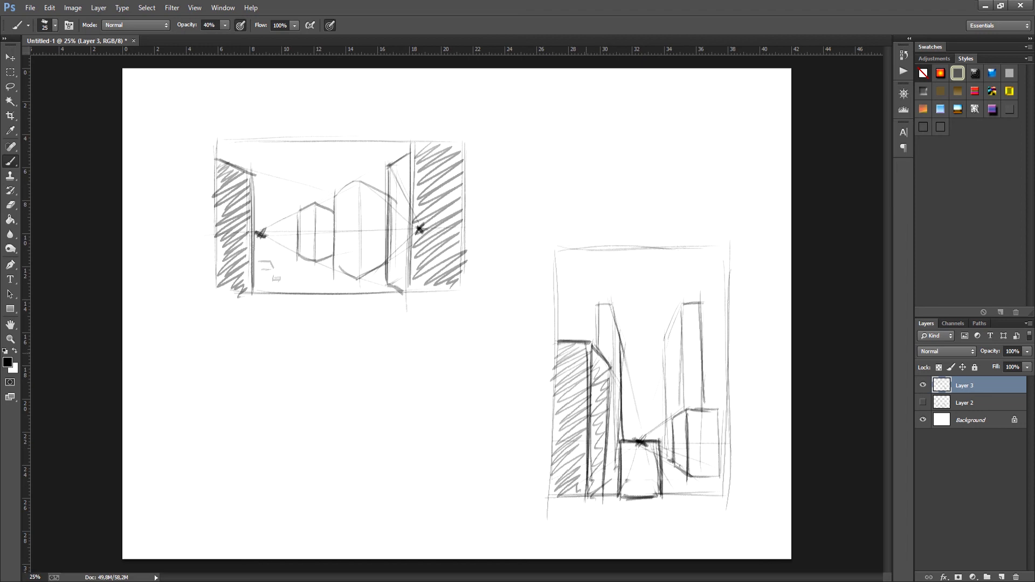
left_click_drag(610, 365, 608, 488)
- Compare the perspective drawings on Layer 2 with the thumbnails on Layer 3 by switching layer visibility
left_click(923, 403)
left_click(923, 385)
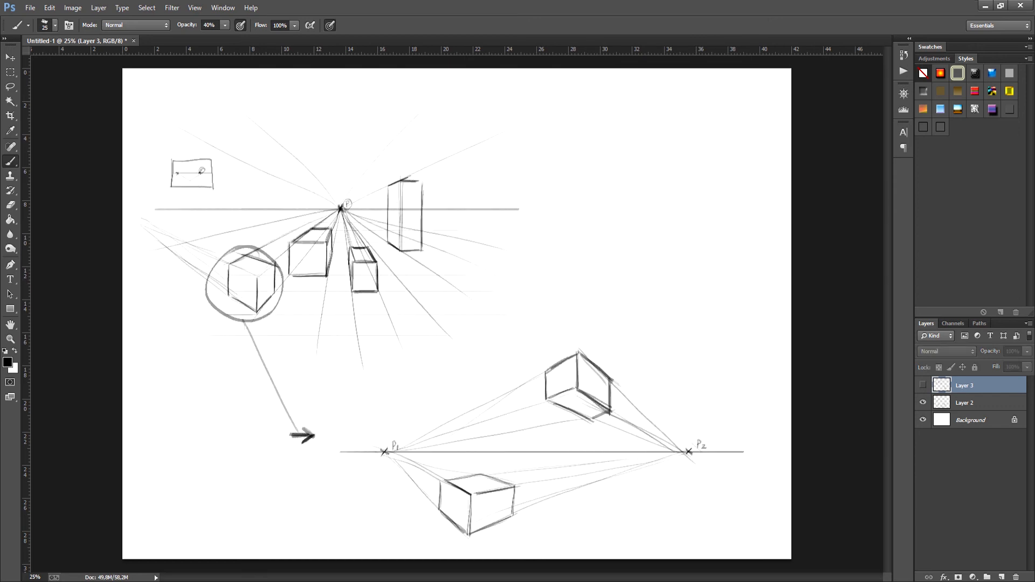
left_click(922, 402)
left_click(923, 385)
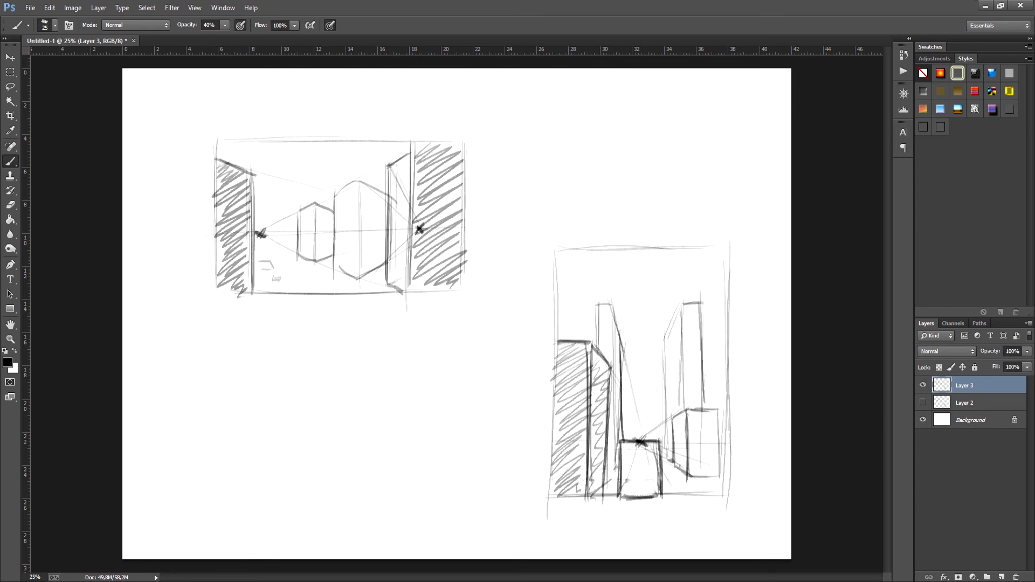
left_click(923, 385)
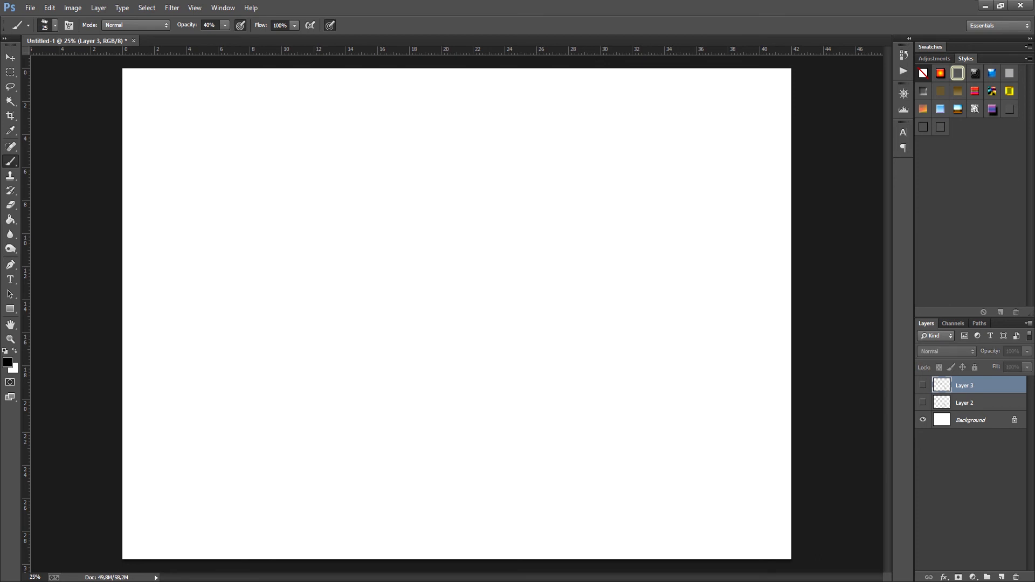
left_click(922, 385)
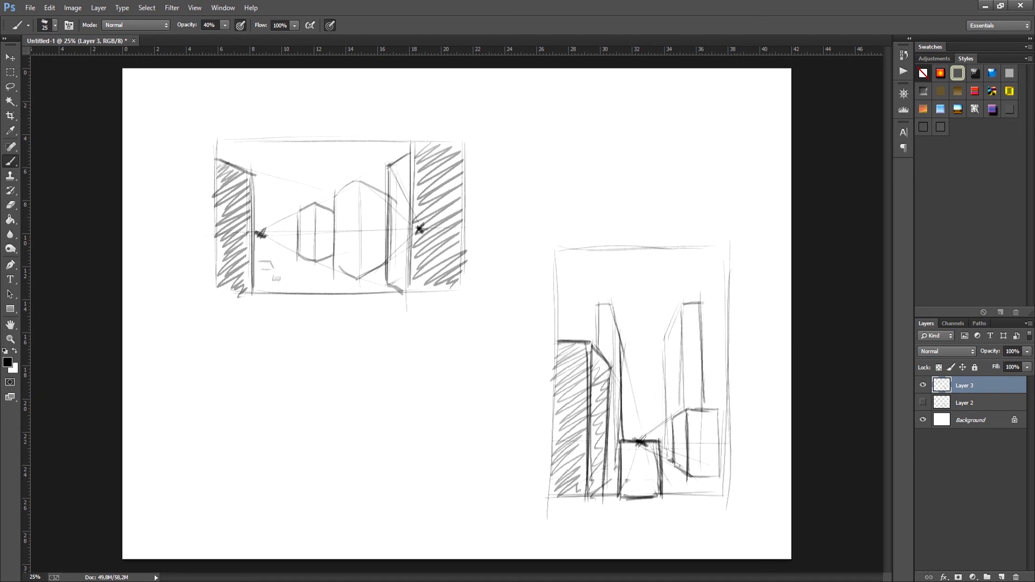